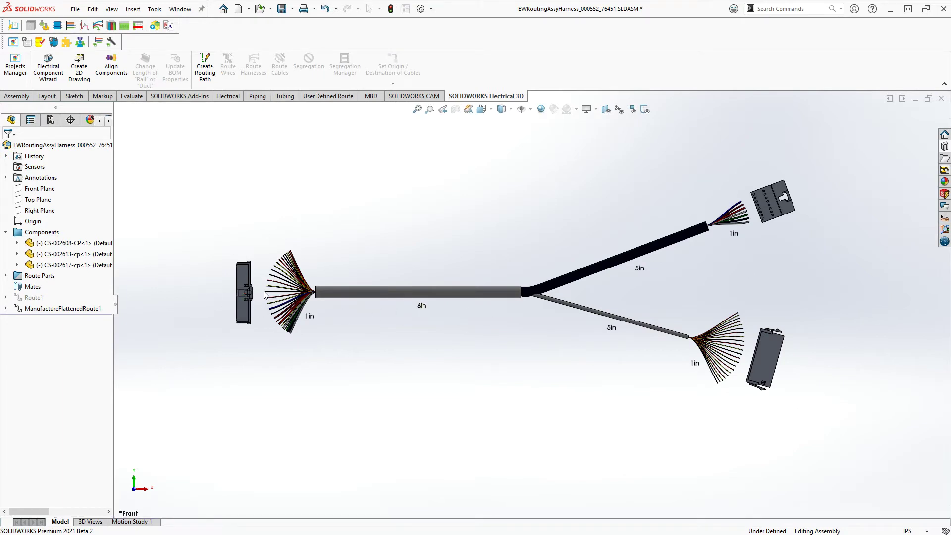
# Step: Nudge the upper-branch and lower-branch connectors to adjust their positions beside their wire fans in the flattened harness
pyautogui.click(785, 199)
pyautogui.moveTo(785, 198); pyautogui.dragTo(764, 207)
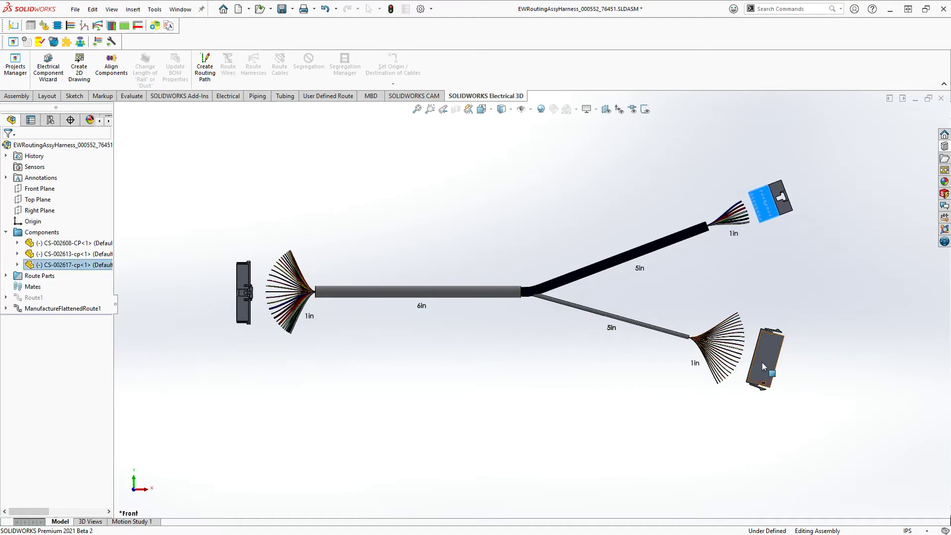
pyautogui.moveTo(761, 361)
pyautogui.mouseDown()
pyautogui.moveTo(738, 355)
pyautogui.moveTo(767, 365)
pyautogui.mouseUp()
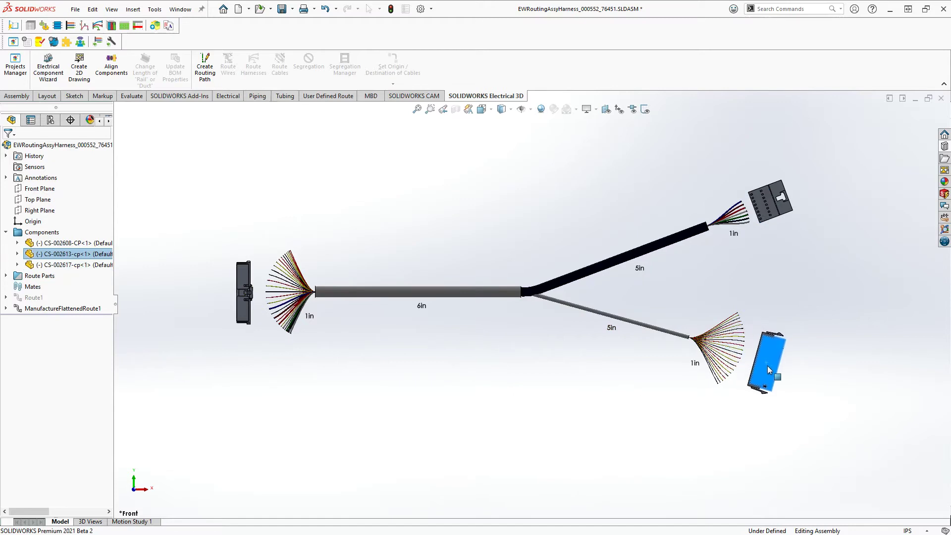
pyautogui.click(399, 175)
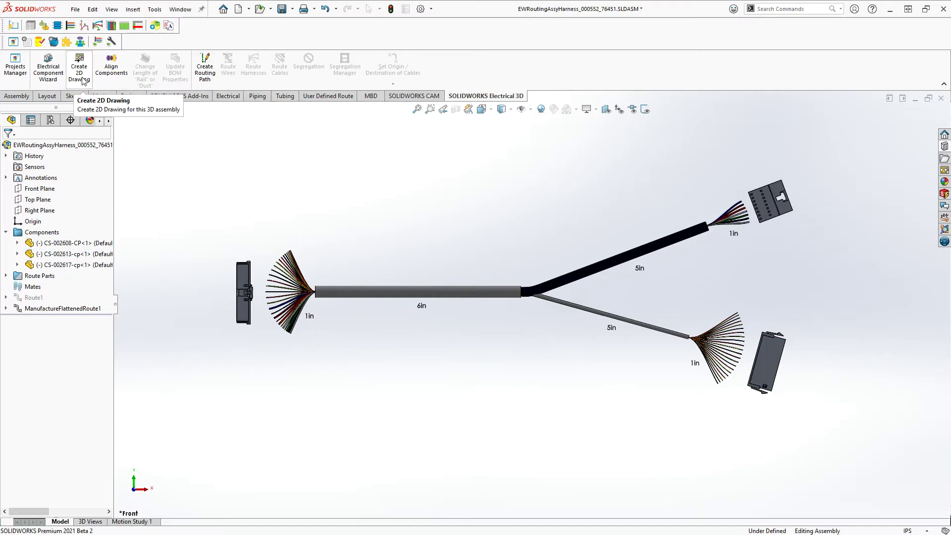
# Step: Create a 2D drawing of the flattened harness assembly and place its front view on the upper half of the sheet
pyautogui.click(82, 80)
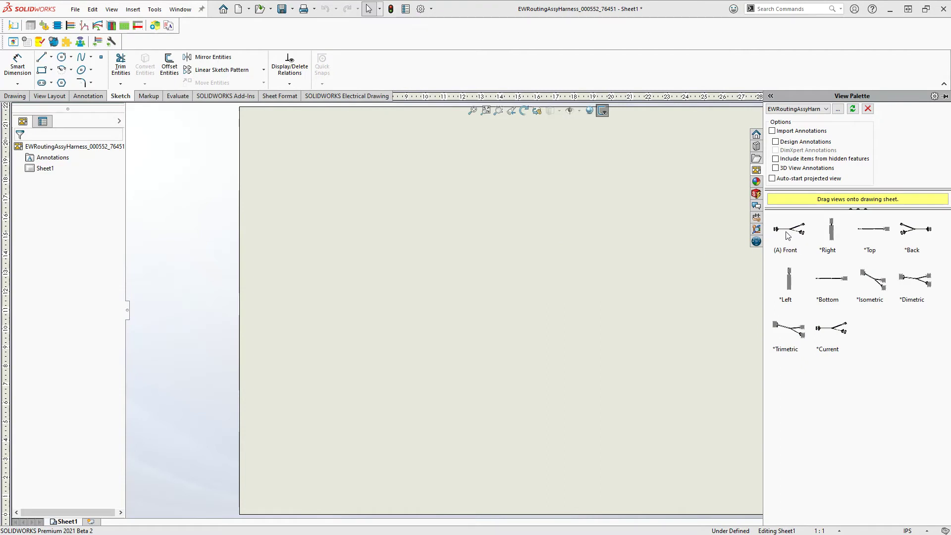
pyautogui.moveTo(788, 235)
pyautogui.mouseDown()
pyautogui.moveTo(664, 259)
pyautogui.moveTo(542, 245)
pyautogui.mouseUp()
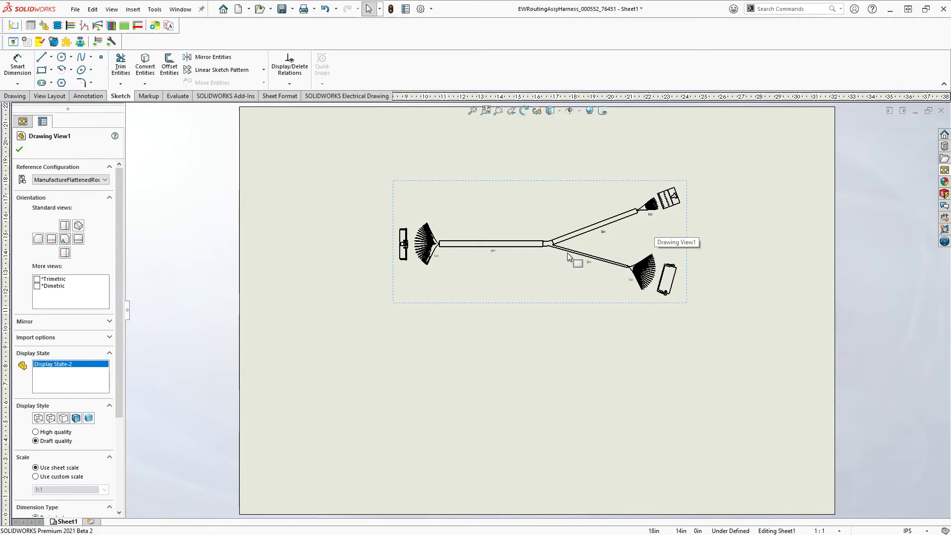
# Step: Give the harness front view a custom scale of 2:1
pyautogui.scroll(-3, 57, 416)
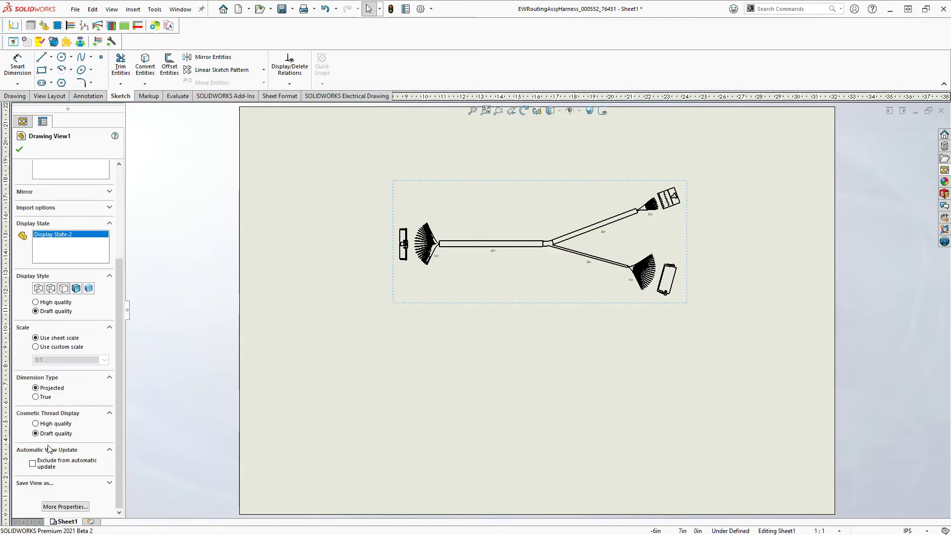
pyautogui.click(36, 346)
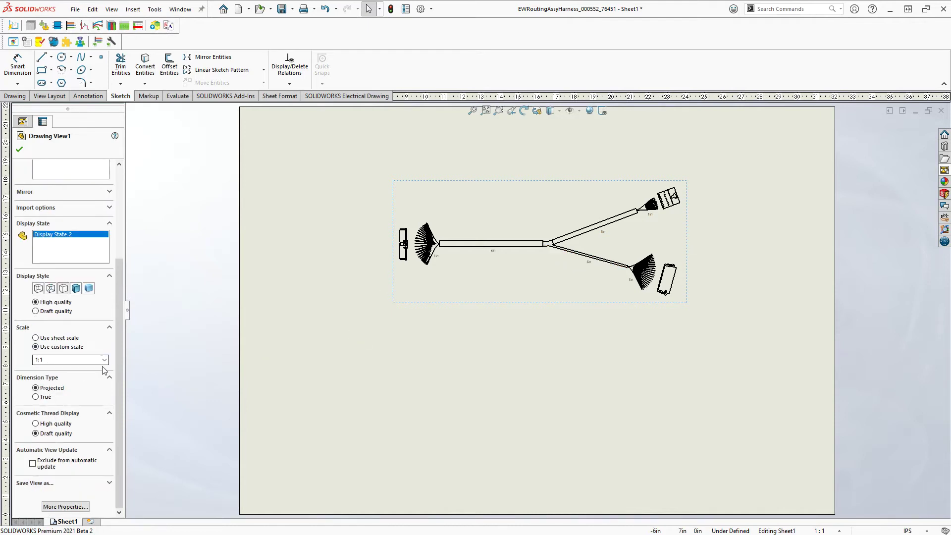
pyautogui.click(104, 359)
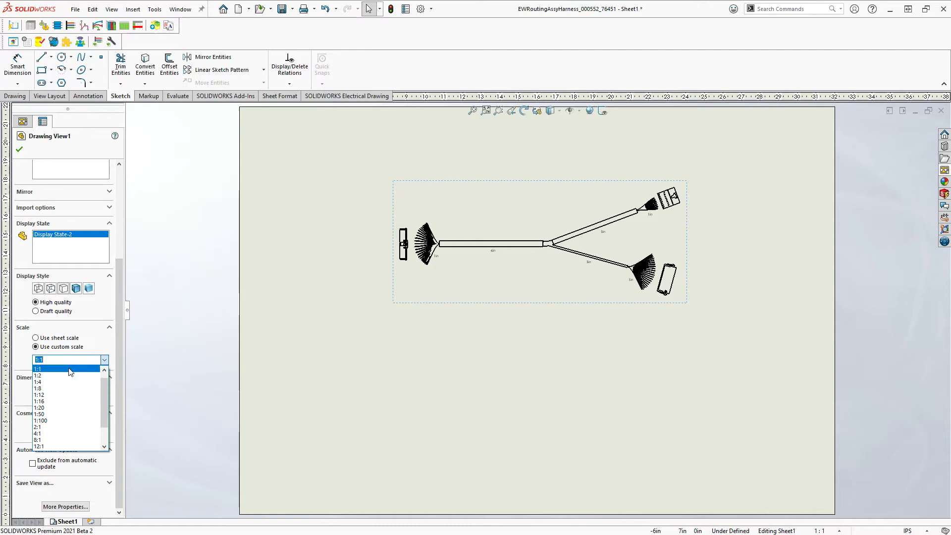
pyautogui.click(65, 359)
pyautogui.click(100, 361)
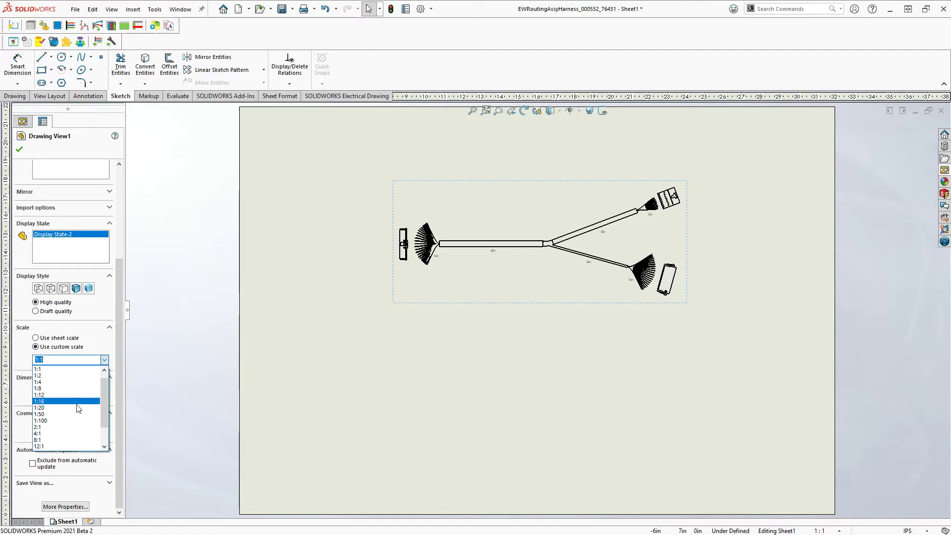
pyautogui.click(71, 433)
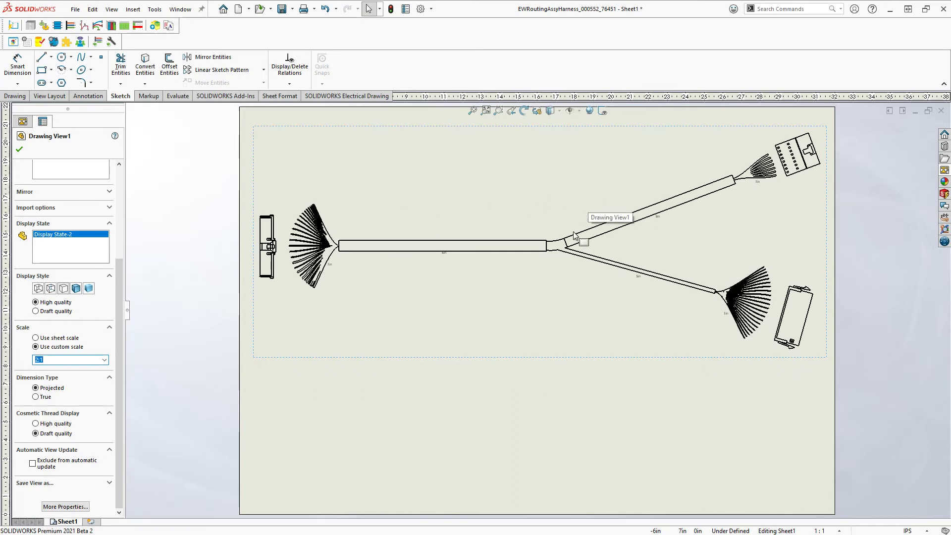
# Step: Open the part file of the upper branch's connector, CS-002617-cp, from the harness drawing view
pyautogui.scroll(-1, 689, 224)
pyautogui.scroll(3, 690, 224)
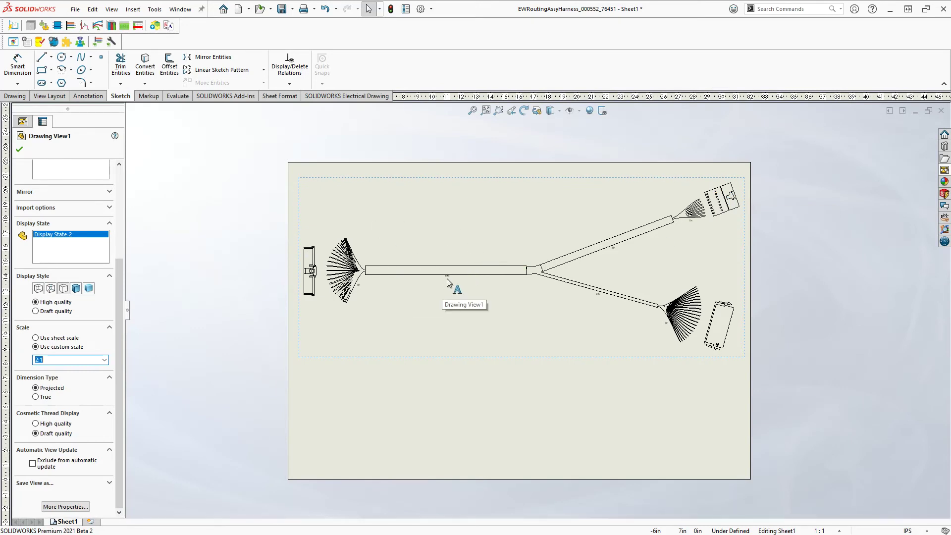
pyautogui.scroll(-2, 447, 279)
pyautogui.scroll(-1, 449, 279)
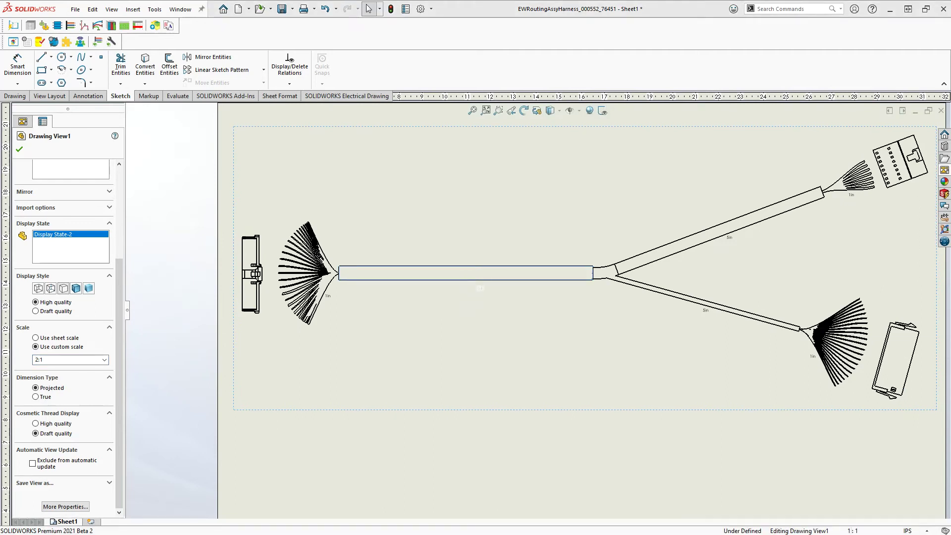
pyautogui.press('n')
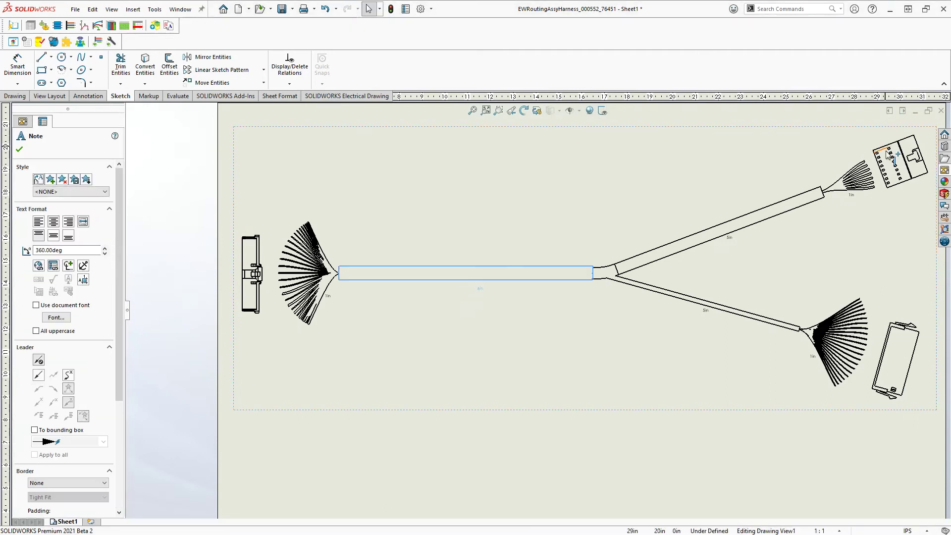
pyautogui.press('Escape')
pyautogui.rightClick(886, 157)
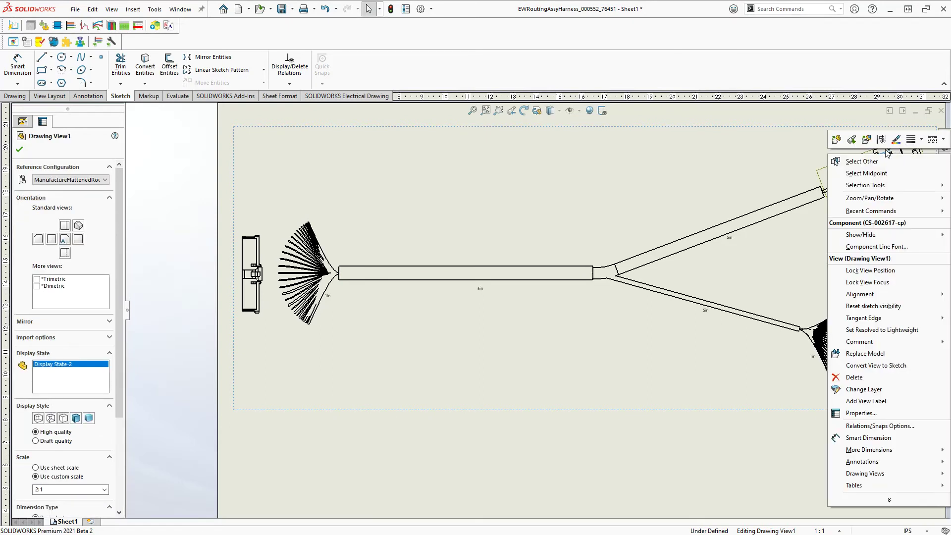
pyautogui.click(836, 141)
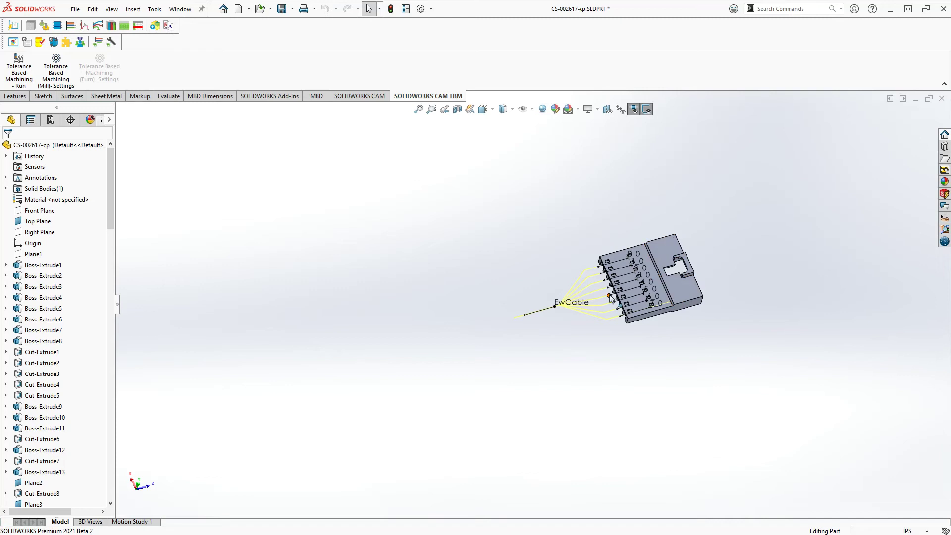
pyautogui.moveTo(646, 273)
pyautogui.mouseDown(button='middle')
pyautogui.moveTo(679, 242)
pyautogui.moveTo(643, 266)
pyautogui.mouseUp(button='middle')
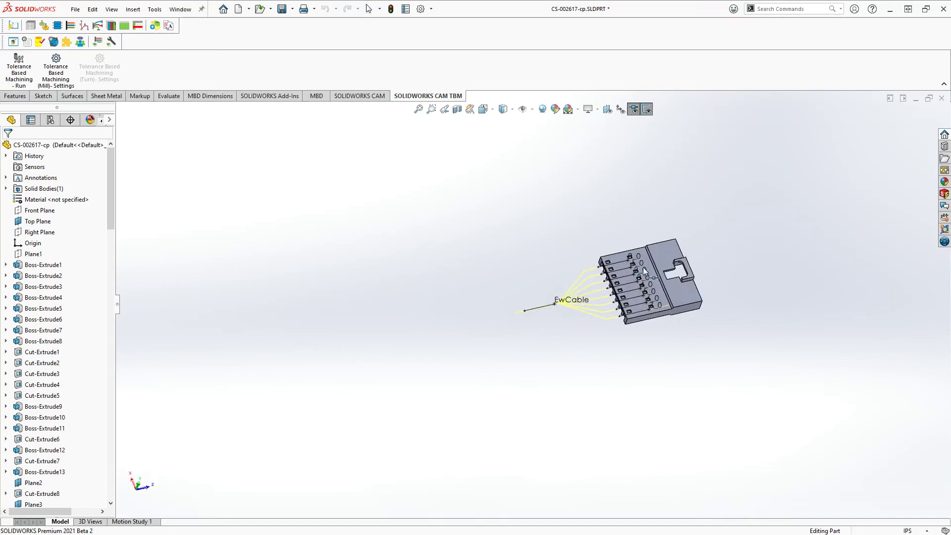
# Step: Return to the maximized harness drawing and choose CS-002617-cp.SLDPRT as the source model for new views
pyautogui.click(914, 99)
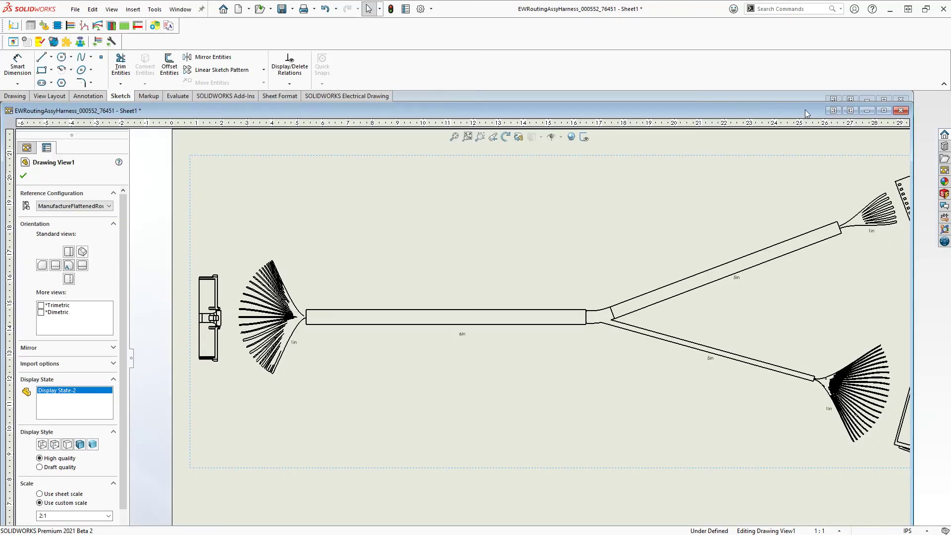
pyautogui.doubleClick(804, 109)
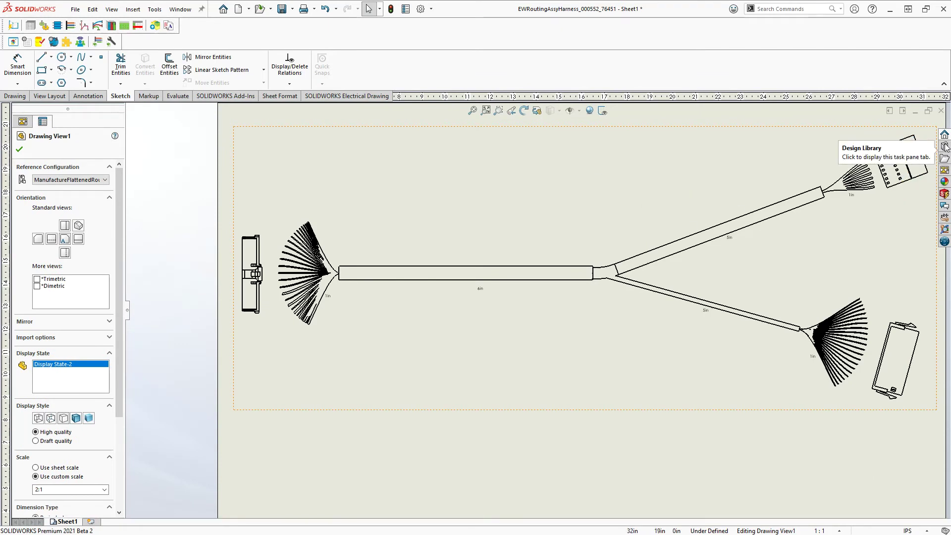
pyautogui.click(945, 170)
pyautogui.click(823, 109)
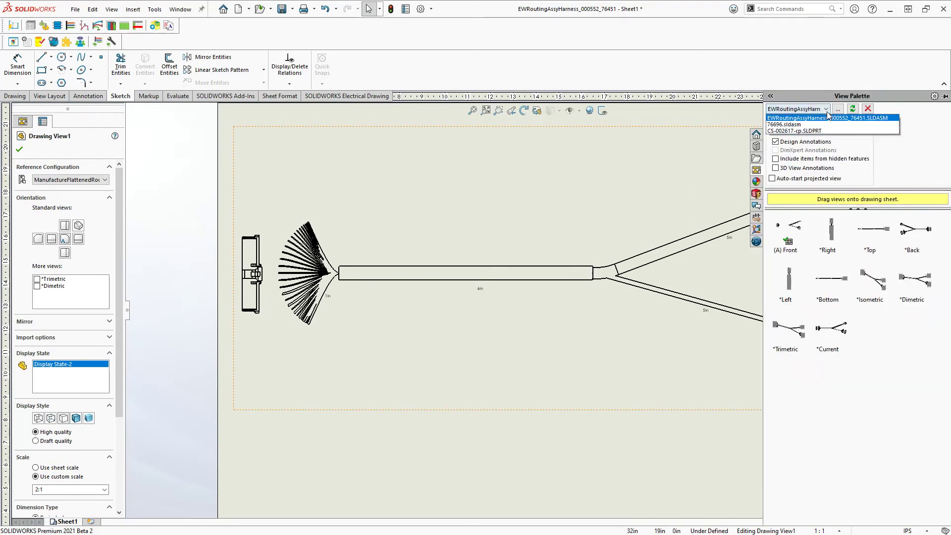
pyautogui.click(798, 131)
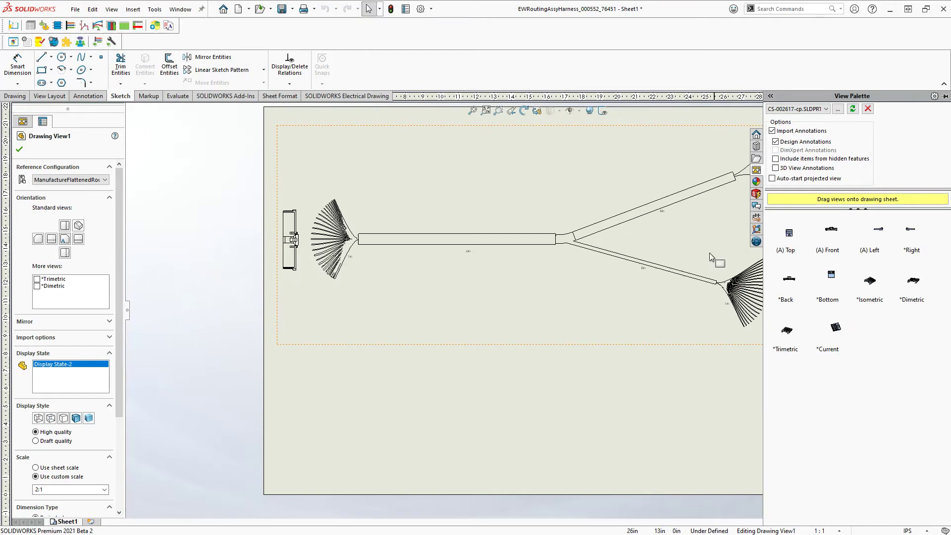
# Step: Place the front view of CS-002617-cp with imported design annotations above the wire fan of the upper branch
pyautogui.press('f')
pyautogui.scroll(-3, 628, 275)
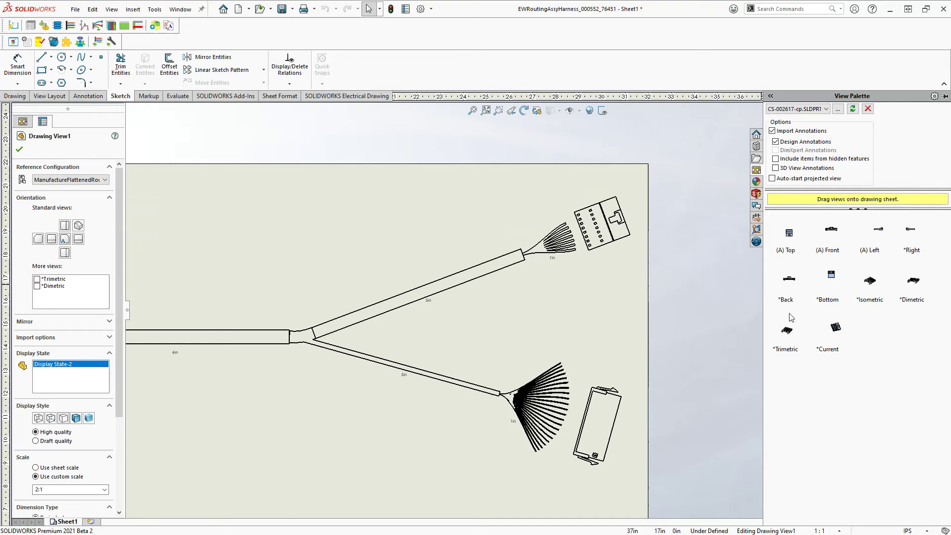
pyautogui.moveTo(818, 255)
pyautogui.mouseDown()
pyautogui.moveTo(378, 205)
pyautogui.moveTo(539, 197)
pyautogui.mouseUp()
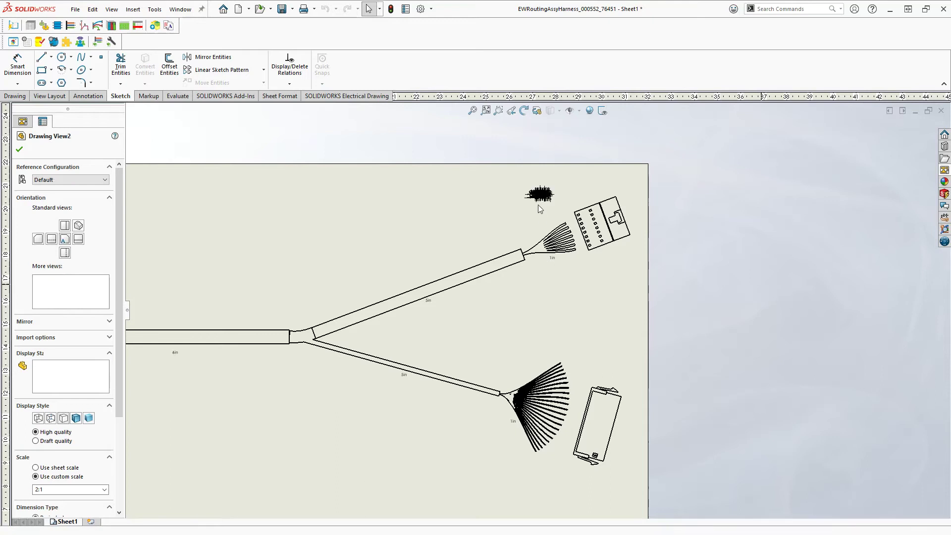
# Step: Give the CS-002617-cp front view a custom scale of 2:1
pyautogui.scroll(-2, 540, 202)
pyautogui.scroll(-8, 539, 203)
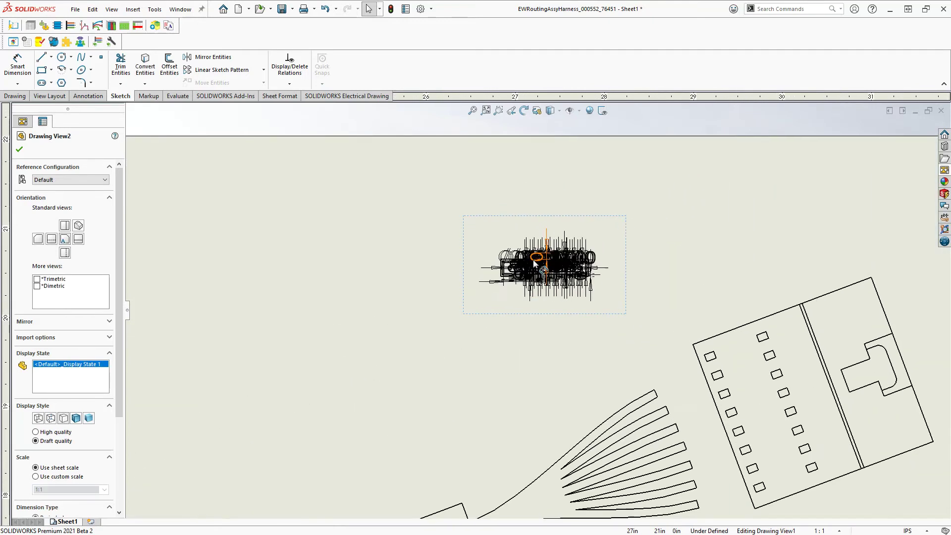
pyautogui.scroll(-1, 540, 303)
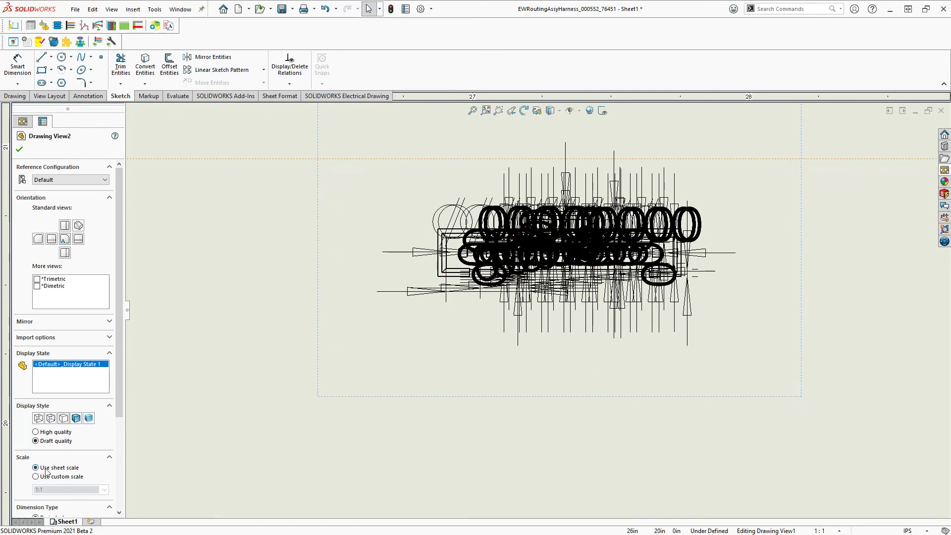
pyautogui.scroll(-3, 81, 419)
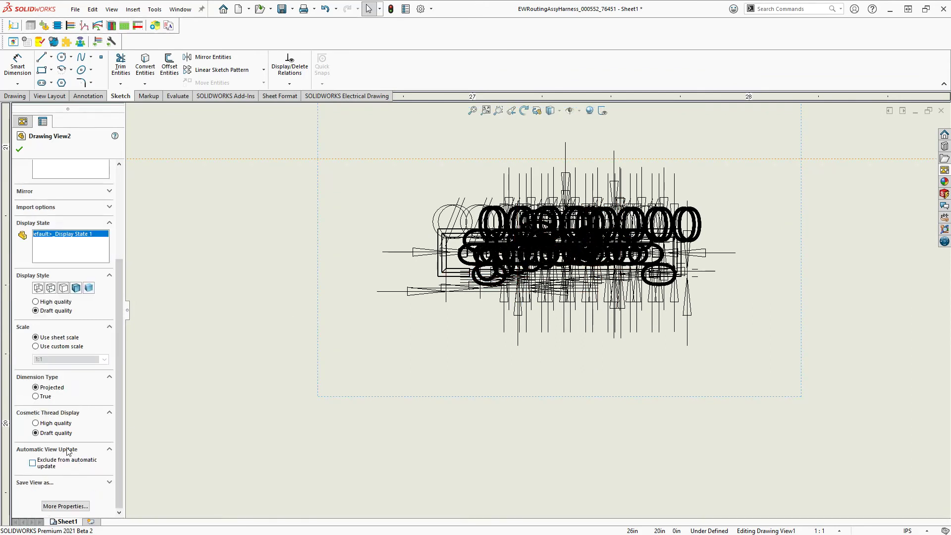
pyautogui.click(35, 346)
pyautogui.click(104, 359)
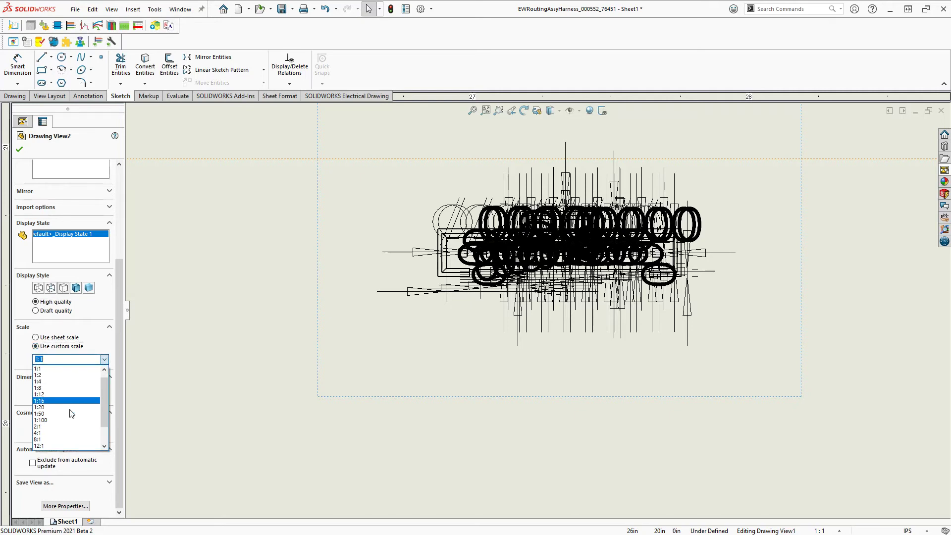
pyautogui.click(69, 427)
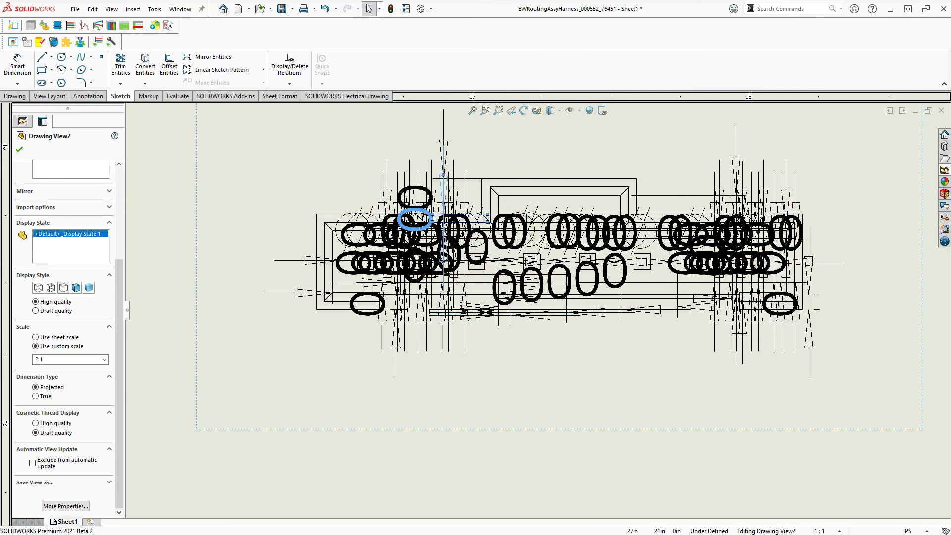
# Step: Delete all the imported dimensions from the CS-002617-cp front view, leaving only the connector's outline and pin geometry
pyautogui.press('Escape')
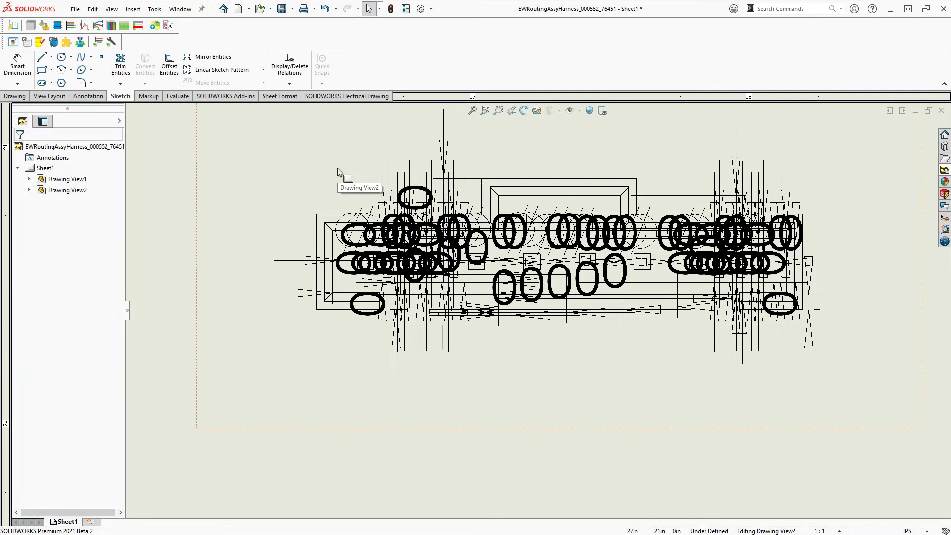
pyautogui.click(337, 168)
pyautogui.moveTo(337, 168)
pyautogui.mouseDown()
pyautogui.moveTo(456, 276)
pyautogui.moveTo(468, 324)
pyautogui.mouseUp()
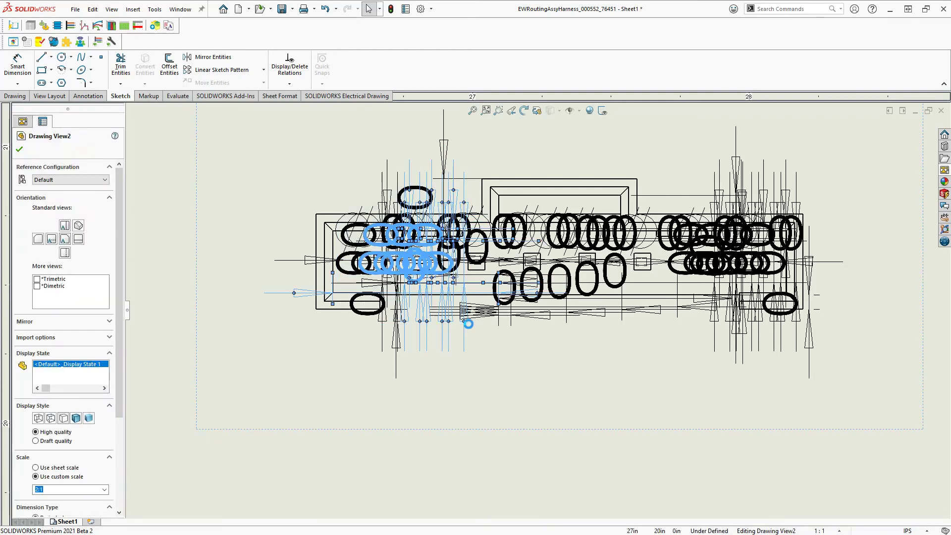
pyautogui.press('Delete')
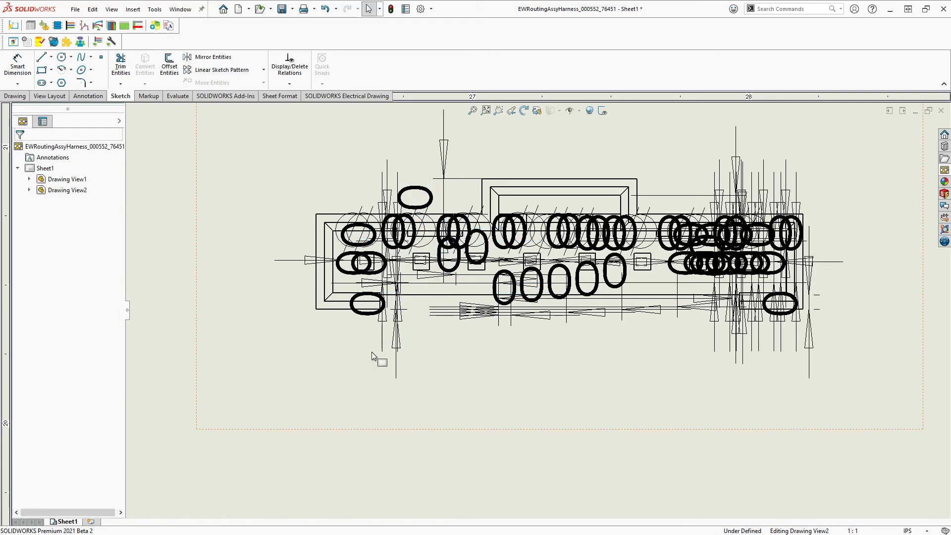
pyautogui.moveTo(264, 139)
pyautogui.mouseDown()
pyautogui.moveTo(492, 340)
pyautogui.moveTo(588, 391)
pyautogui.mouseUp()
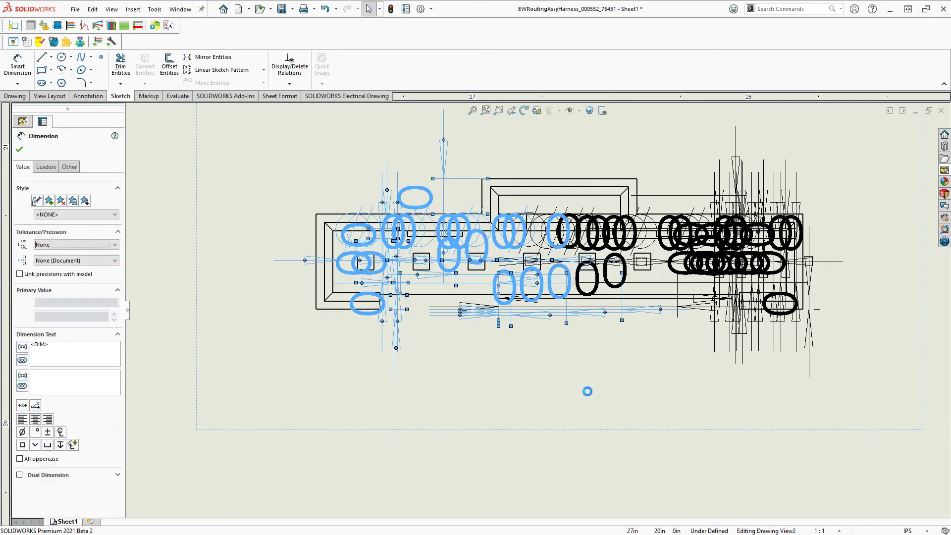
pyautogui.press('Delete')
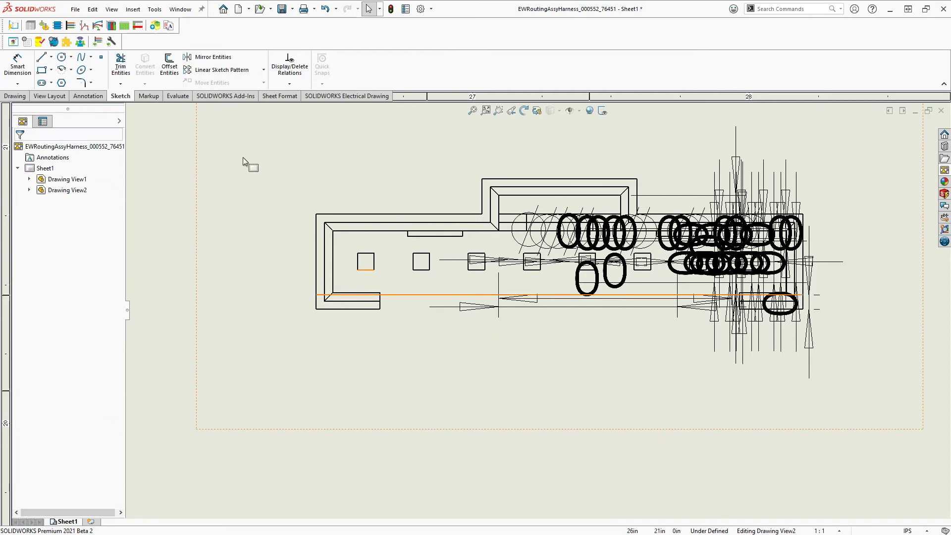
pyautogui.moveTo(224, 118)
pyautogui.mouseDown()
pyautogui.moveTo(828, 196)
pyautogui.moveTo(864, 403)
pyautogui.mouseUp()
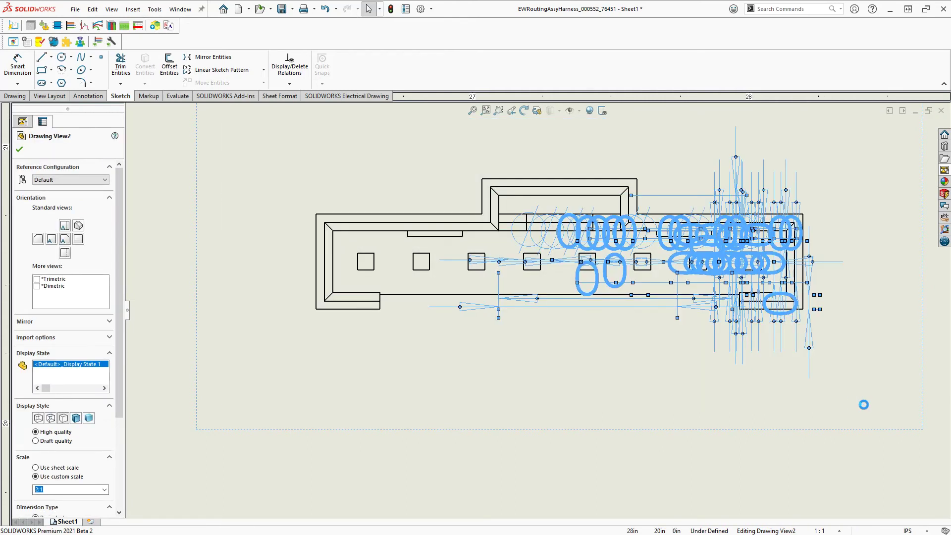
pyautogui.press('Delete')
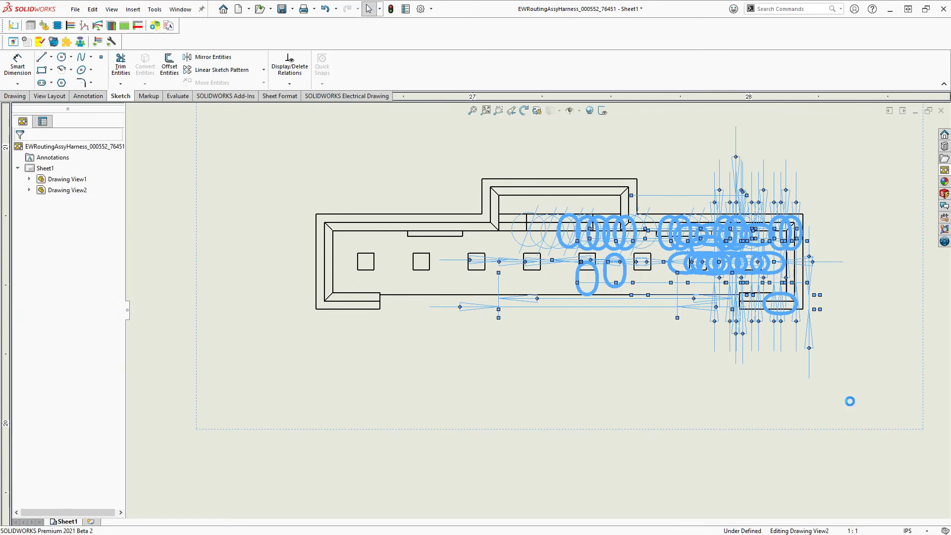
pyautogui.scroll(5, 533, 257)
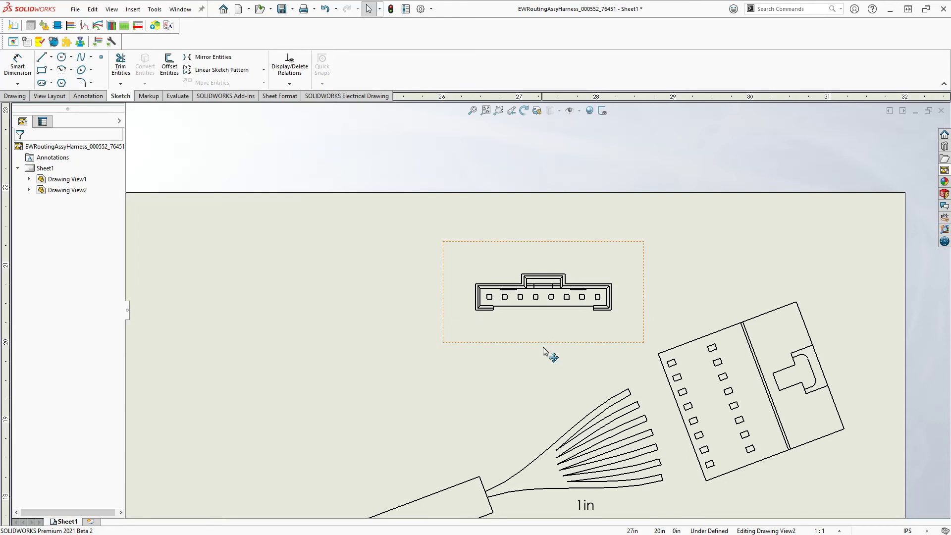
# Step: Move the CS-002617-cp front view up and to the right, closer above the upper branch's connector
pyautogui.moveTo(555, 349)
pyautogui.mouseDown()
pyautogui.moveTo(661, 335)
pyautogui.moveTo(890, 375)
pyautogui.moveTo(936, 403)
pyautogui.moveTo(683, 319)
pyautogui.moveTo(604, 328)
pyautogui.mouseUp()
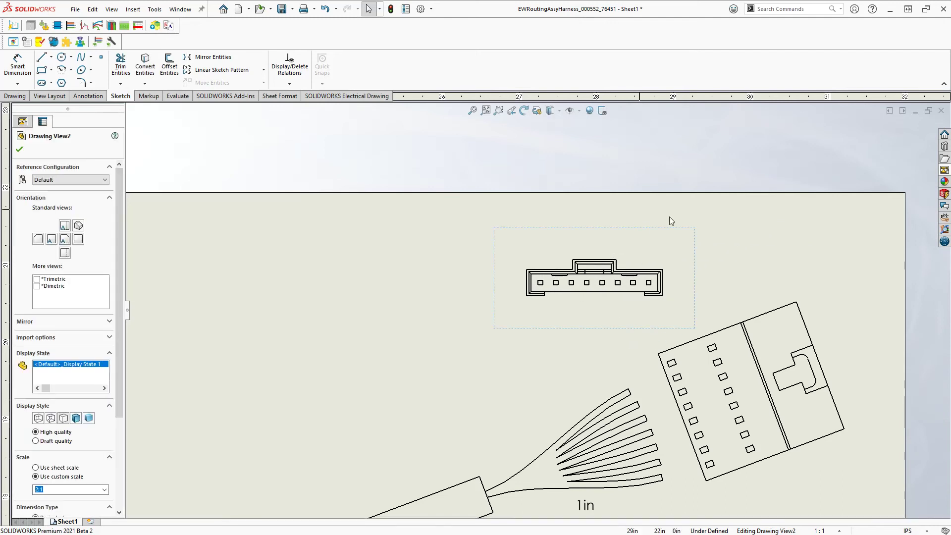
pyautogui.scroll(5, 447, 369)
pyautogui.scroll(1, 448, 370)
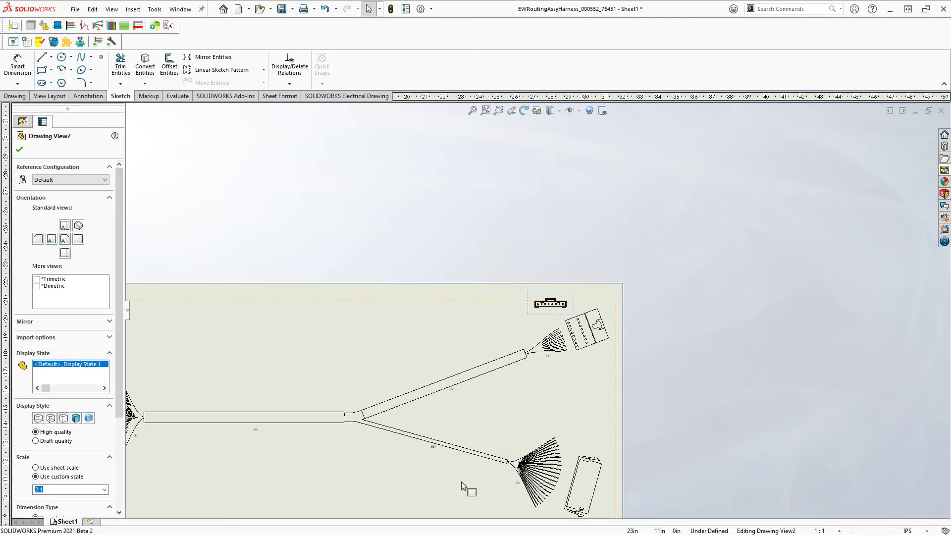
# Step: Open the part CS-002608-CP from the connector at the harness's left end, declining feature recognition
pyautogui.scroll(2, 296, 398)
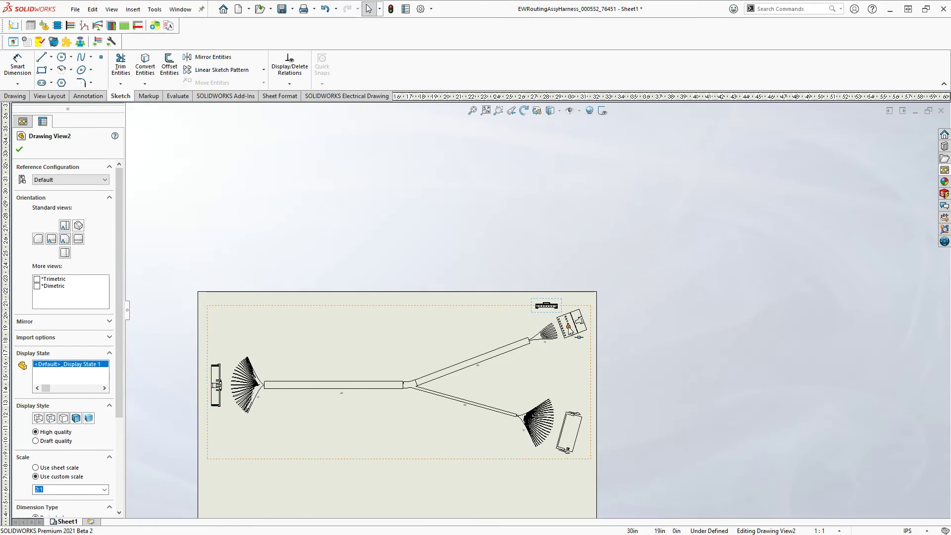
pyautogui.scroll(-1, 555, 448)
pyautogui.scroll(1, 250, 382)
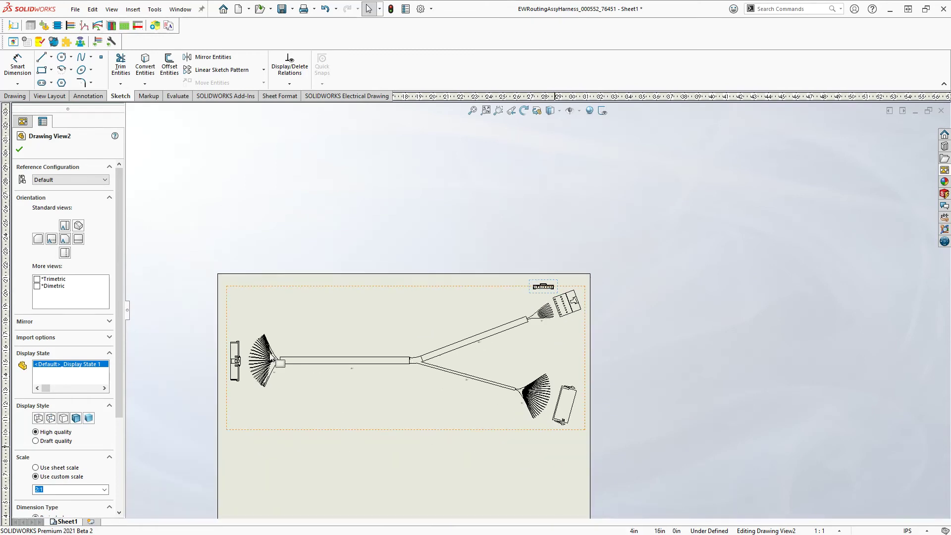
pyautogui.scroll(-2, 270, 350)
pyautogui.click(283, 347)
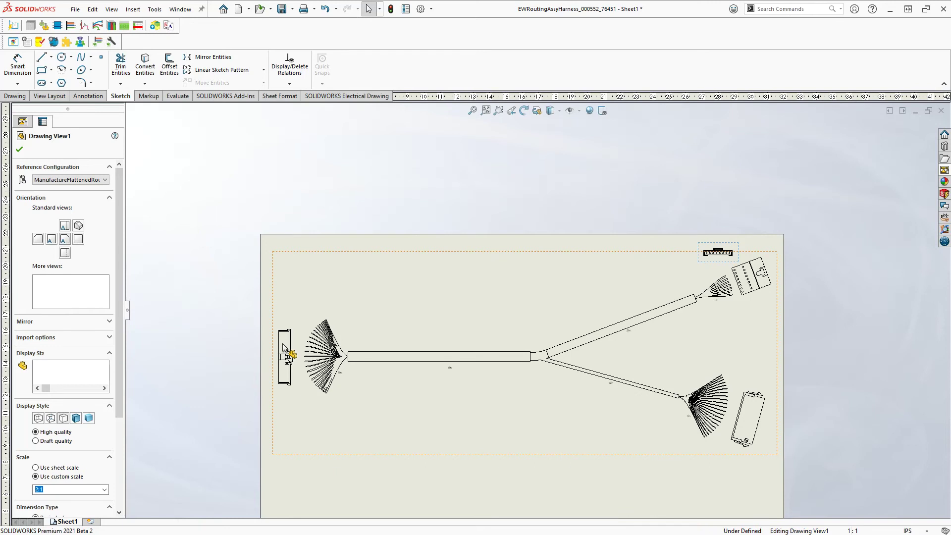
pyautogui.rightClick(284, 347)
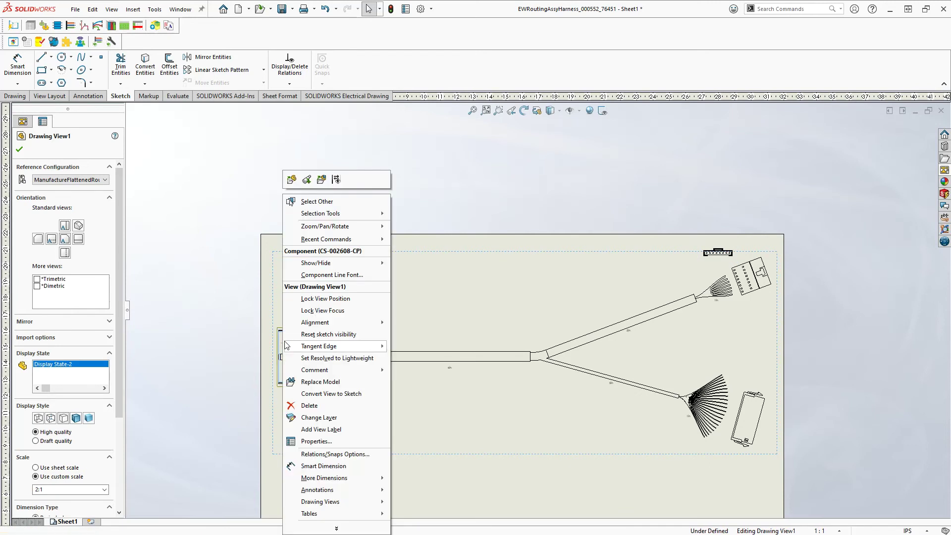
pyautogui.click(292, 180)
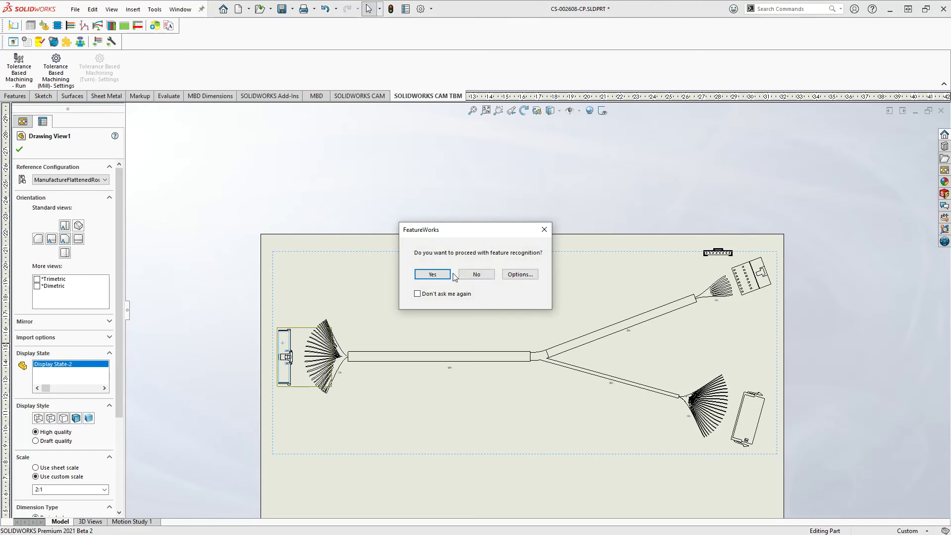
pyautogui.click(476, 274)
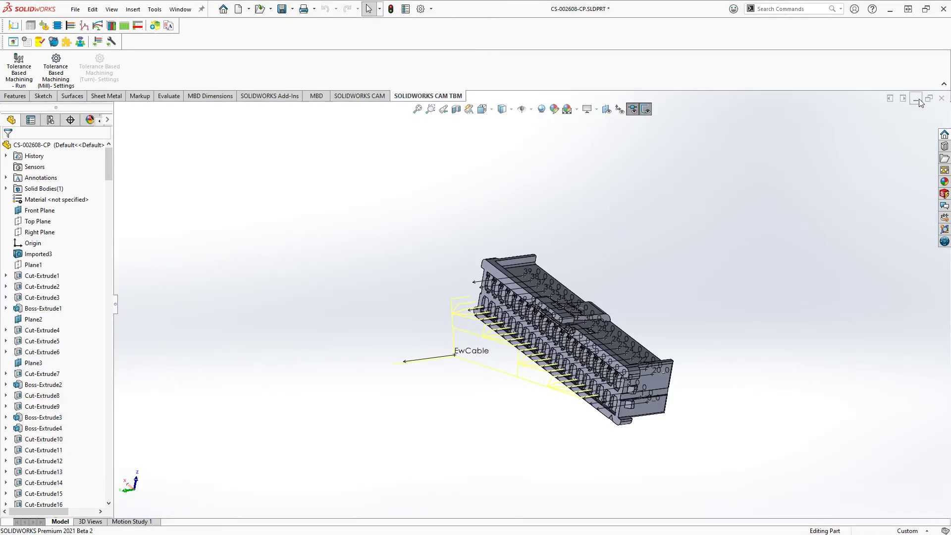
# Step: Return to the maximized harness drawing and choose CS-002608-CP.SLDPRT as the source model for new views
pyautogui.click(919, 99)
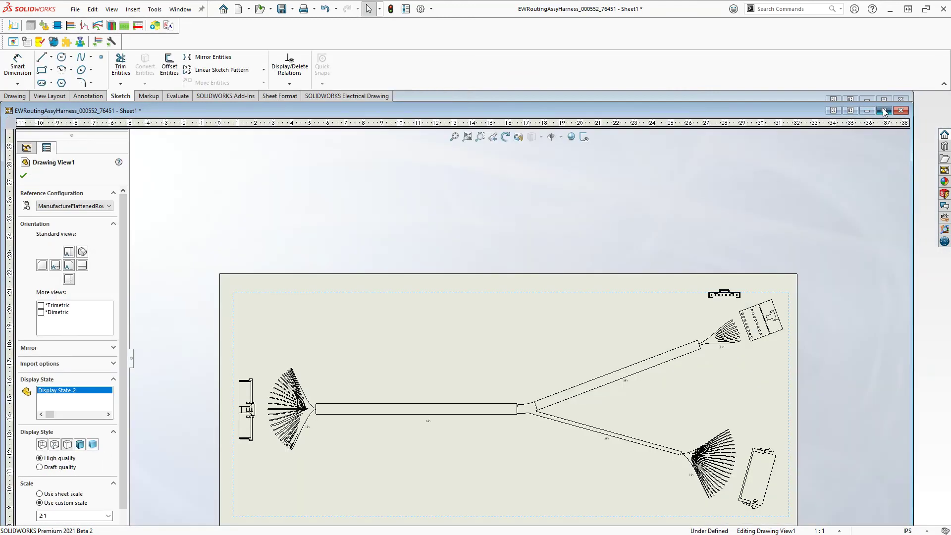
pyautogui.click(884, 110)
pyautogui.click(944, 170)
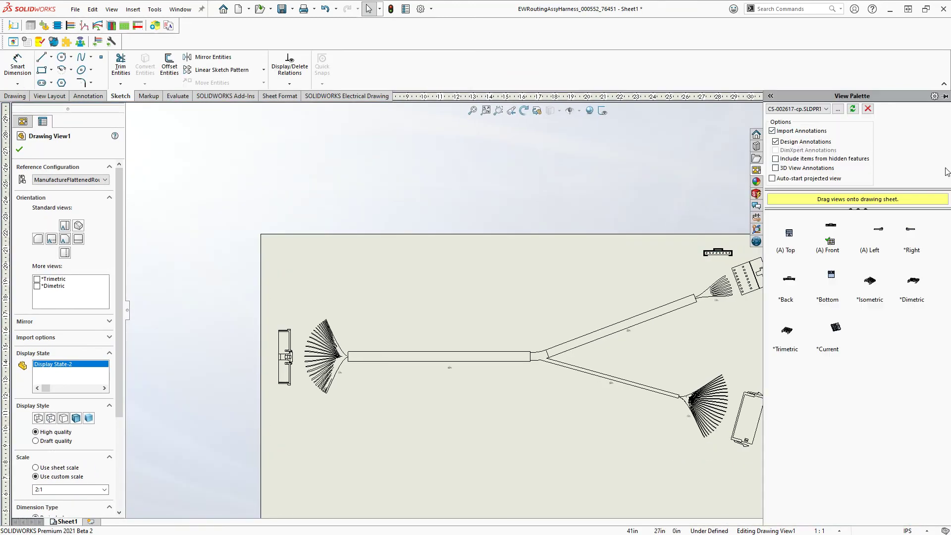
pyautogui.click(820, 109)
pyautogui.click(803, 139)
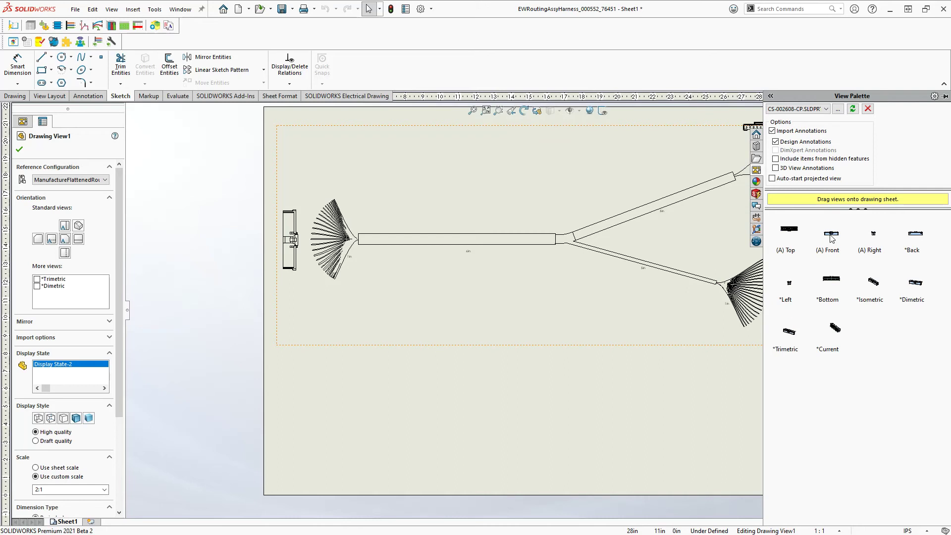
# Step: Place the top view of CS-002608-CP above the wire fan at the harness's left end and delete its imported dimensions
pyautogui.moveTo(832, 239)
pyautogui.mouseDown()
pyautogui.moveTo(275, 219)
pyautogui.moveTo(367, 178)
pyautogui.mouseUp()
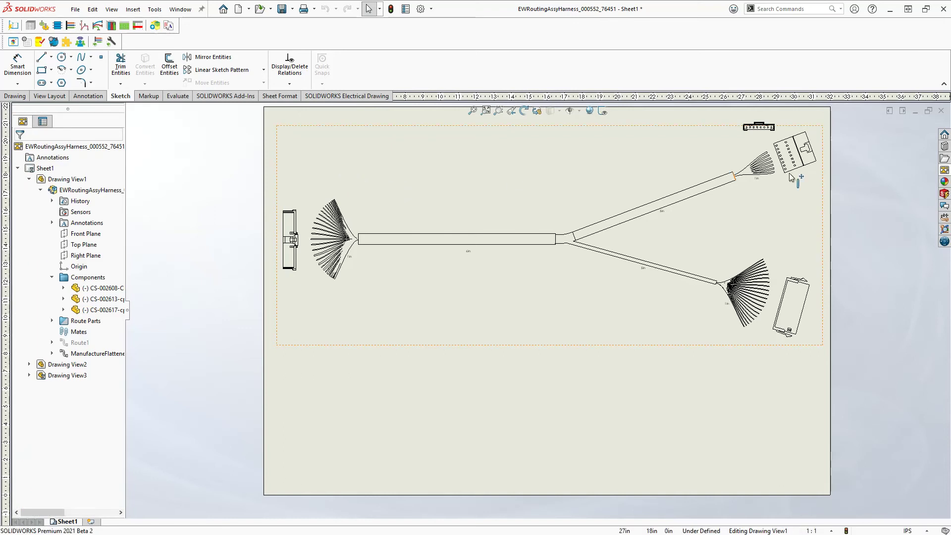
pyautogui.click(944, 171)
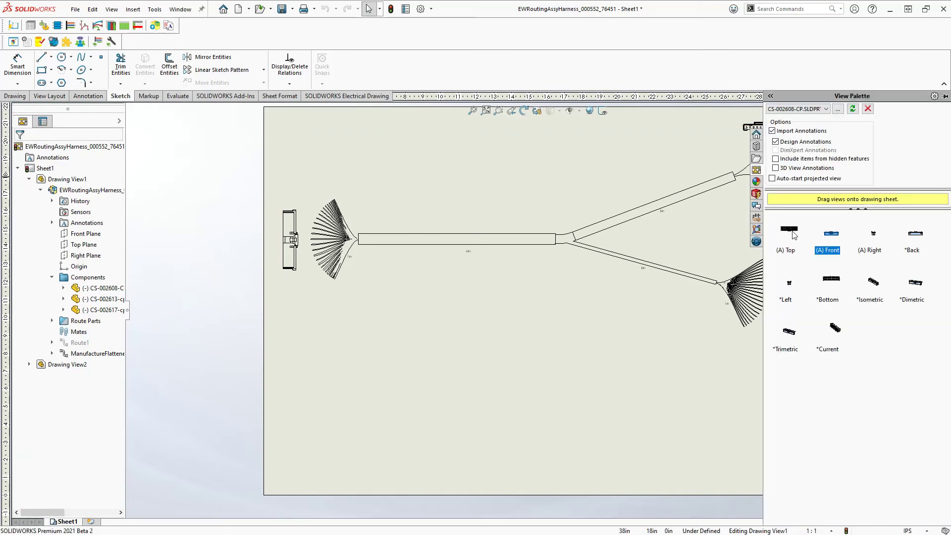
pyautogui.moveTo(794, 235); pyautogui.dragTo(341, 169)
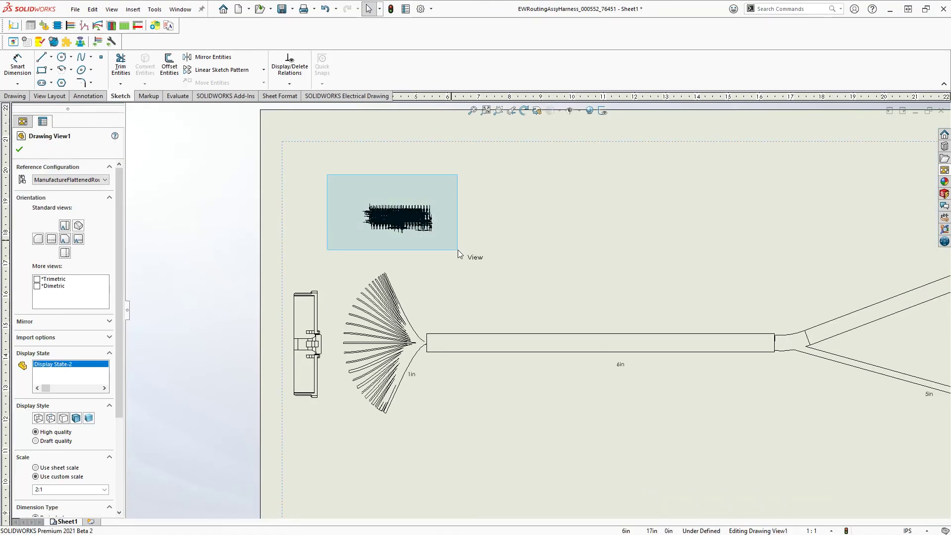
pyautogui.click(458, 250)
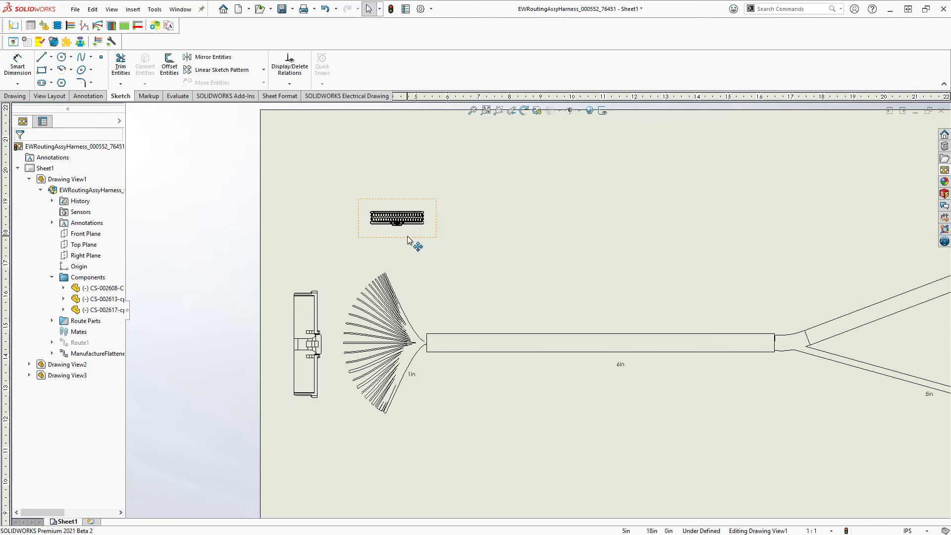
# Step: Give the CS-002608-CP top view a custom scale of 2:1
pyautogui.scroll(-2, 416, 247)
pyautogui.click(391, 231)
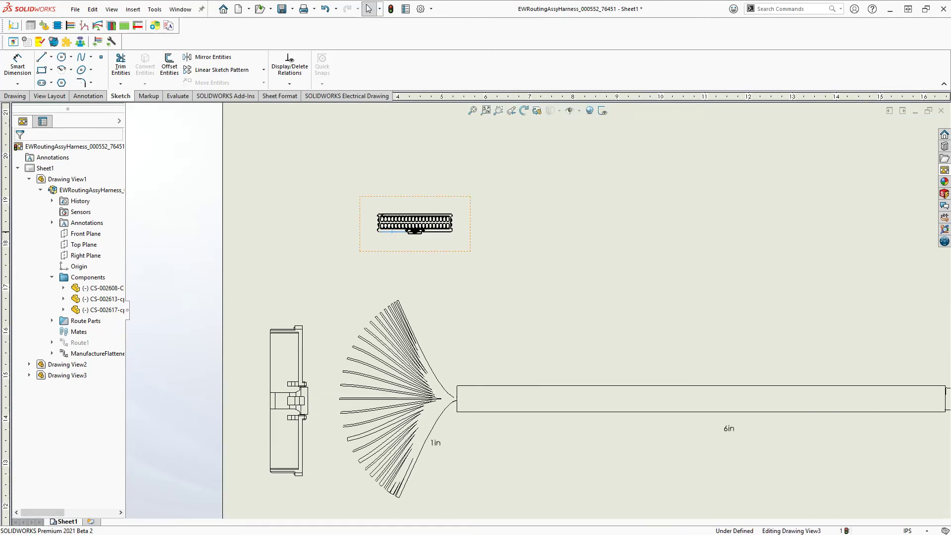
pyautogui.scroll(-4, 35, 390)
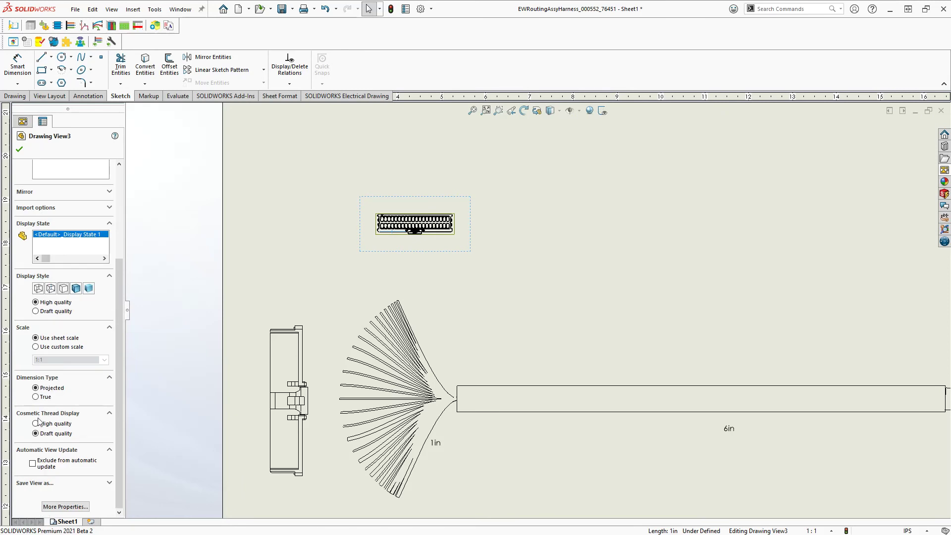
pyautogui.click(43, 348)
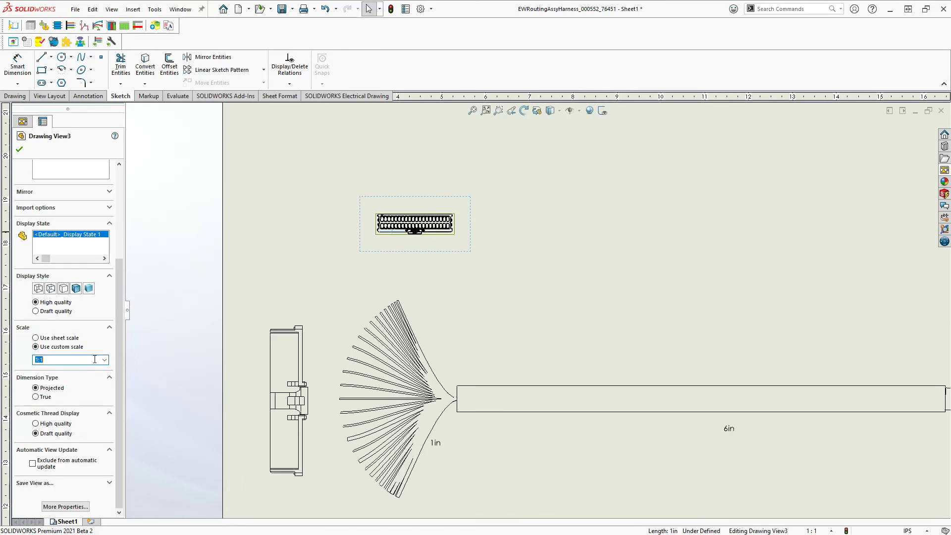
pyautogui.click(105, 360)
pyautogui.click(54, 405)
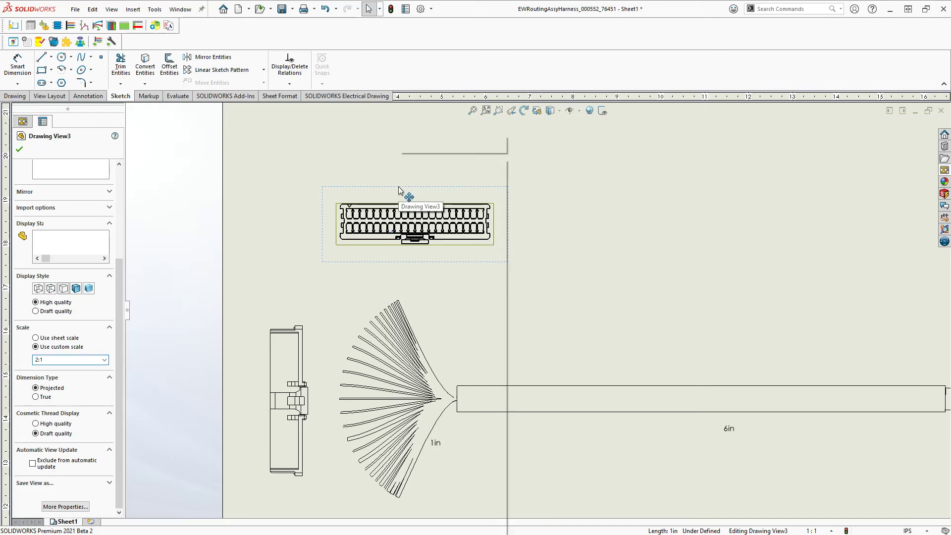
# Step: Rotate the CS-002608-CP top view by 180 degrees
pyautogui.rightClick(398, 186)
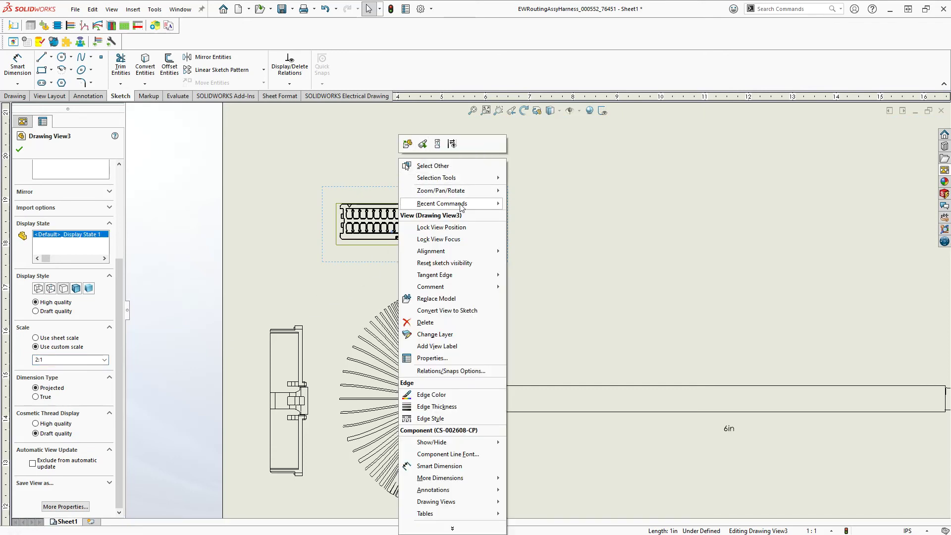
pyautogui.moveTo(483, 195)
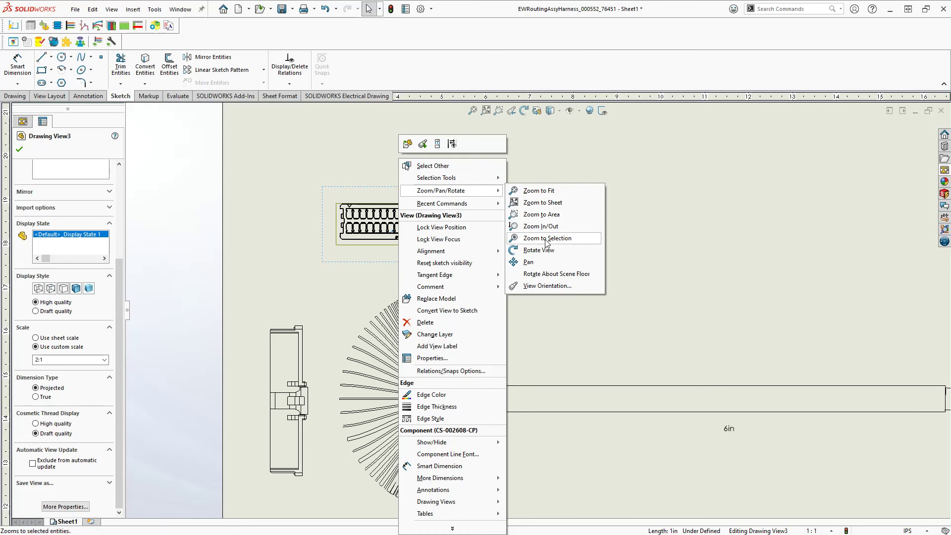
pyautogui.click(539, 250)
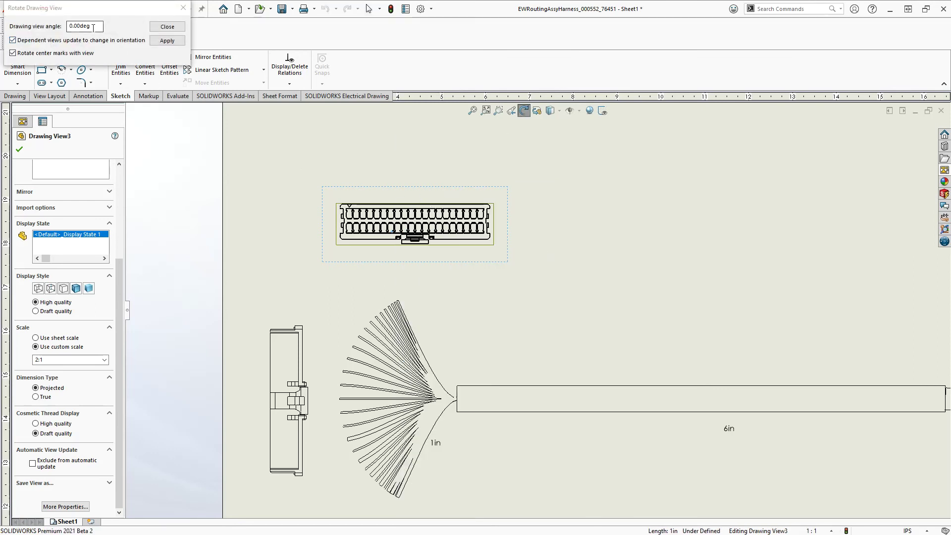
pyautogui.write('180')
pyautogui.press('Return')
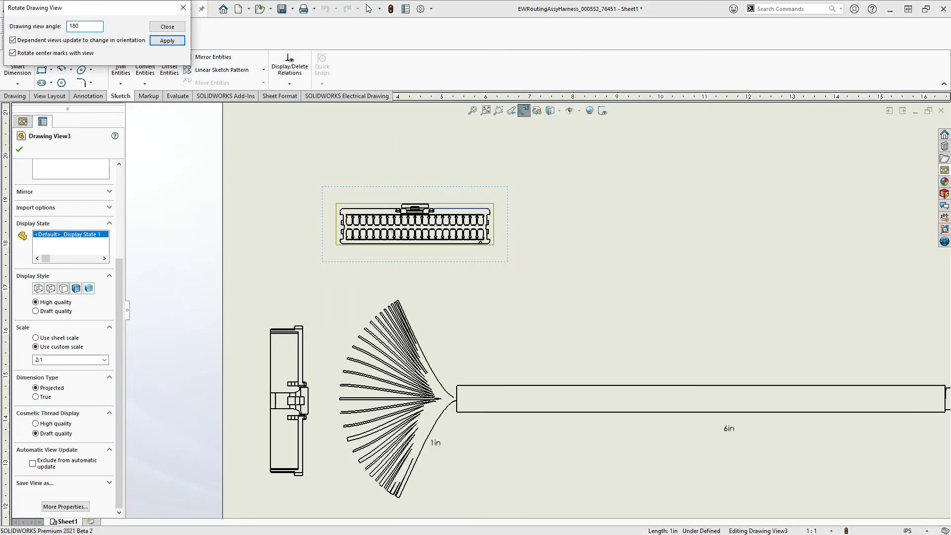
pyautogui.click(168, 27)
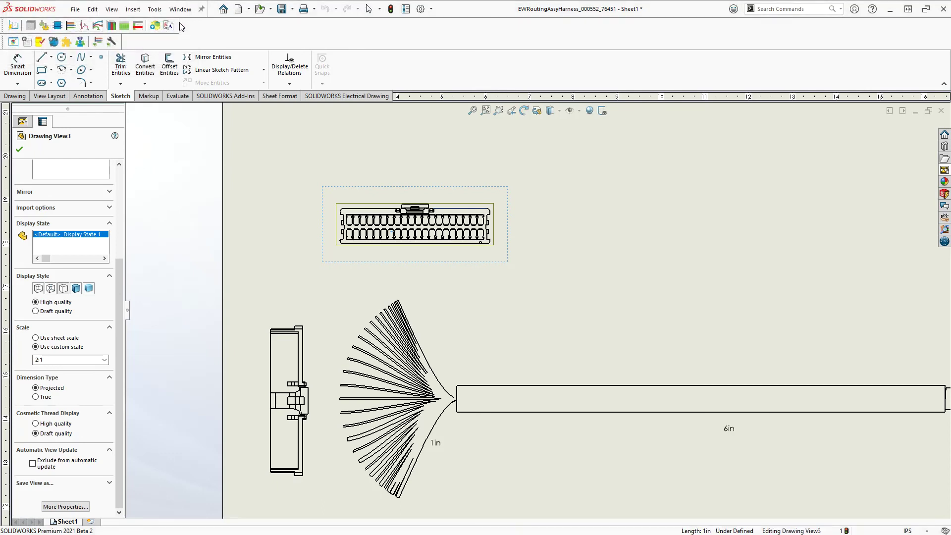
# Step: Reposition the rotated CS-002608-CP view above the harness's left connector and wire fan
pyautogui.moveTo(370, 188)
pyautogui.mouseDown()
pyautogui.moveTo(320, 206)
pyautogui.moveTo(131, 340)
pyautogui.moveTo(306, 243)
pyautogui.moveTo(301, 214)
pyautogui.mouseUp()
pyautogui.click(473, 227)
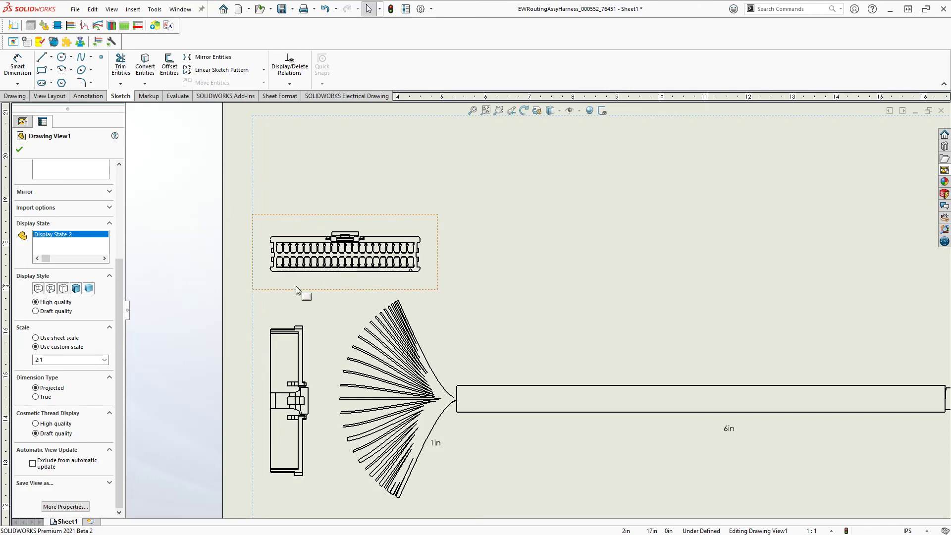
pyautogui.moveTo(293, 289); pyautogui.dragTo(334, 275)
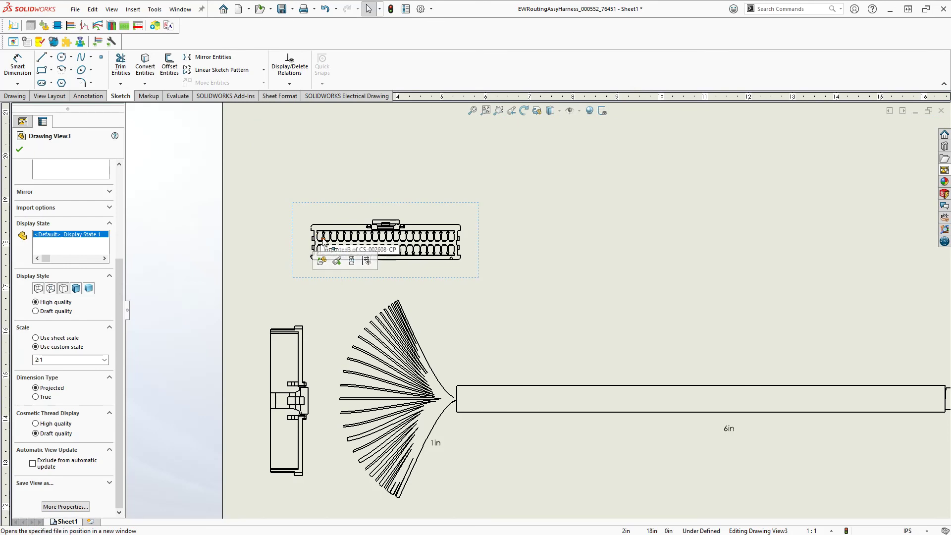
pyautogui.scroll(-5, 325, 243)
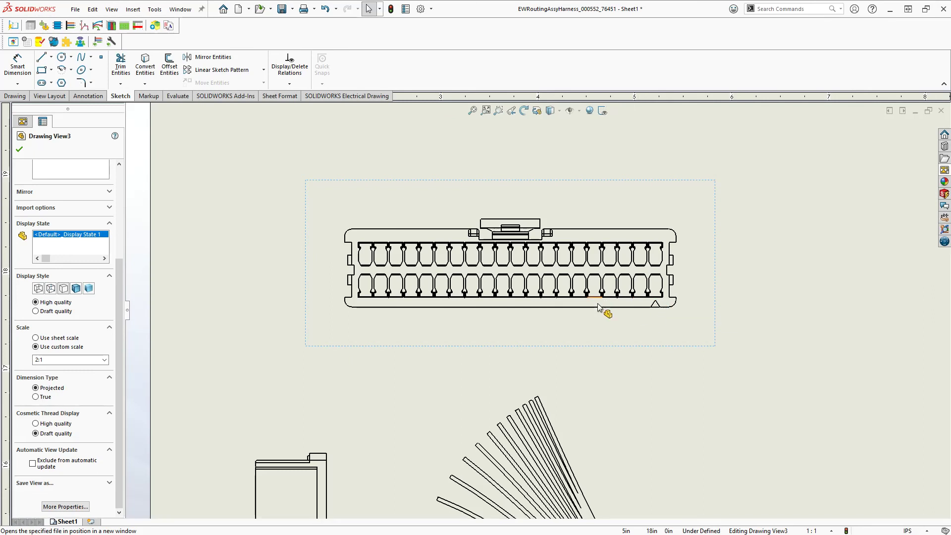
pyautogui.scroll(6, 601, 314)
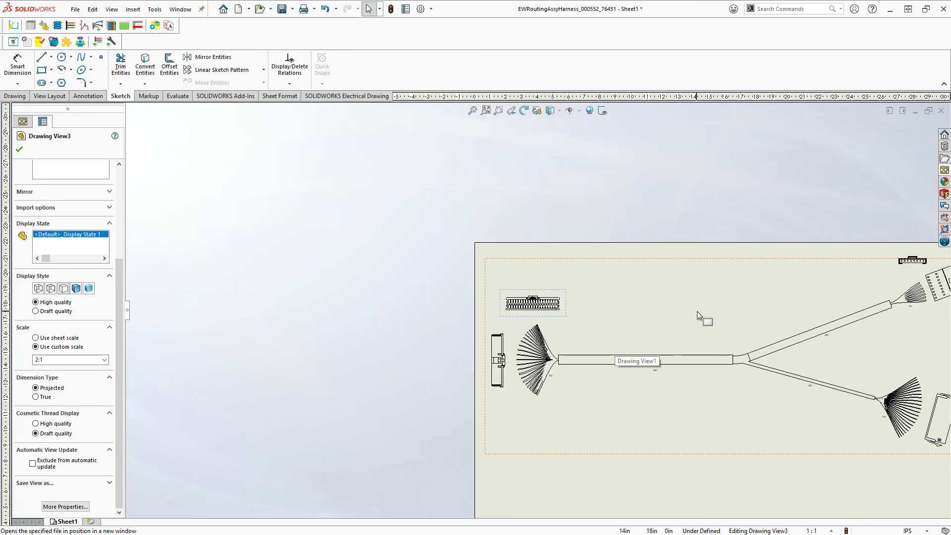
pyautogui.scroll(2, 720, 308)
pyautogui.scroll(-3, 755, 337)
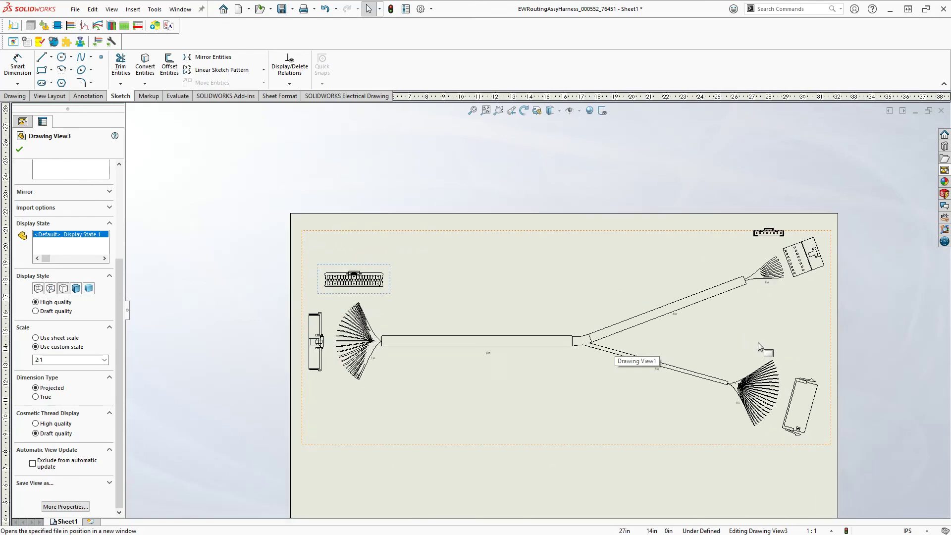
pyautogui.scroll(-1, 758, 343)
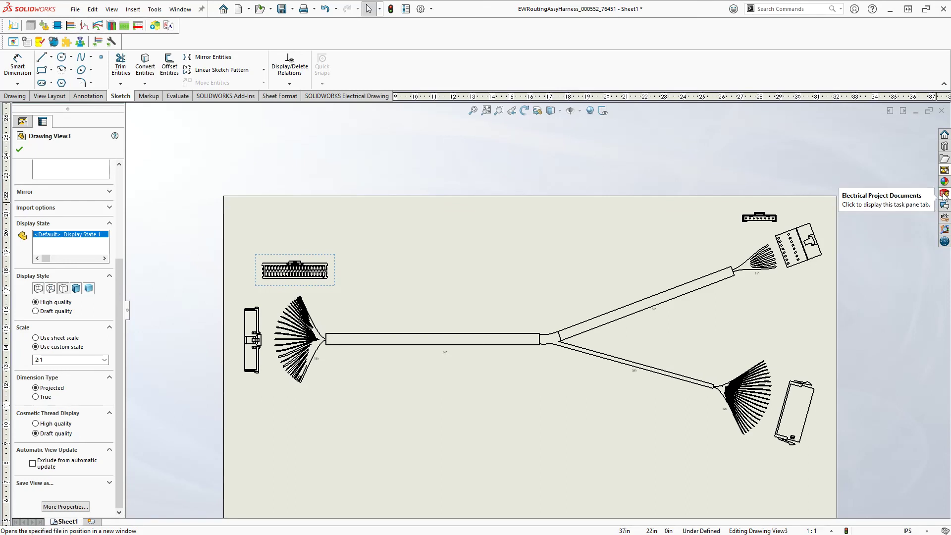
# Step: Browse the parts folder of the design library
pyautogui.click(944, 146)
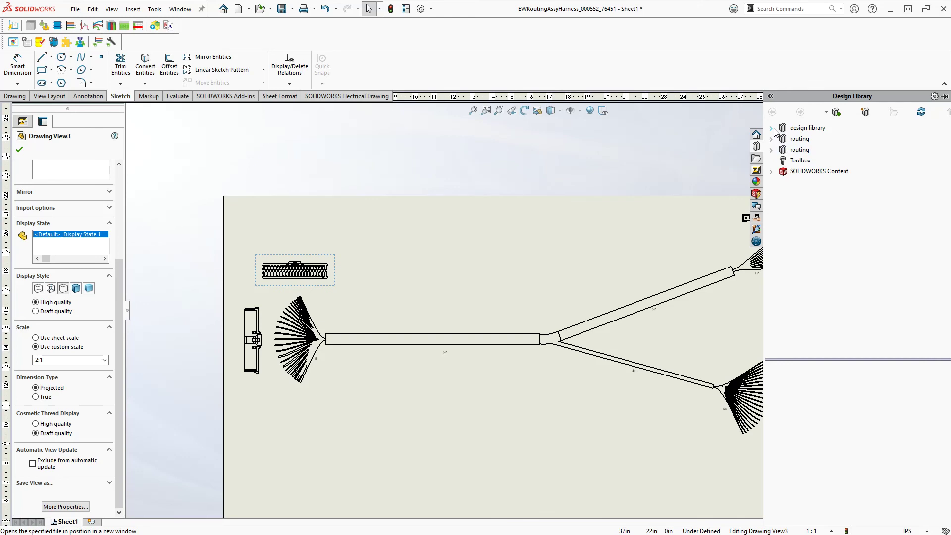
pyautogui.click(770, 128)
pyautogui.click(807, 171)
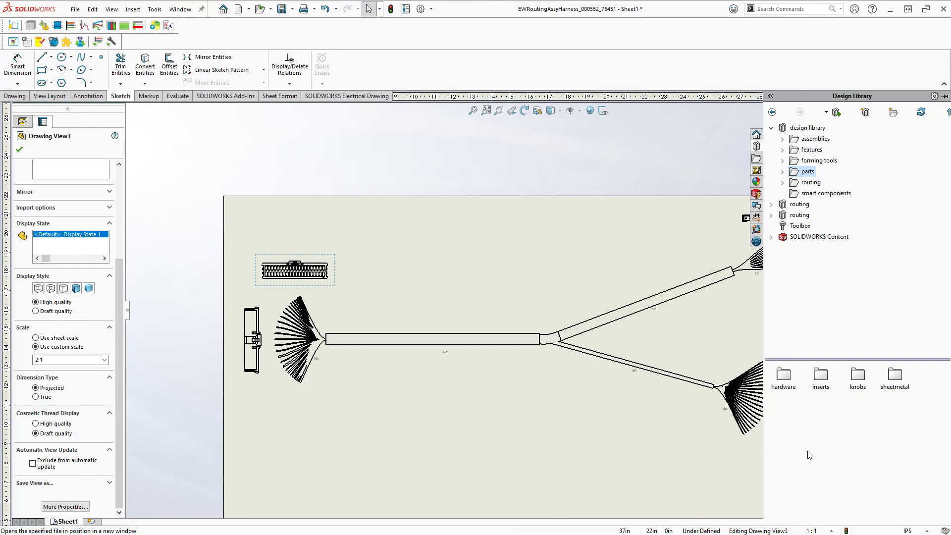
pyautogui.click(687, 162)
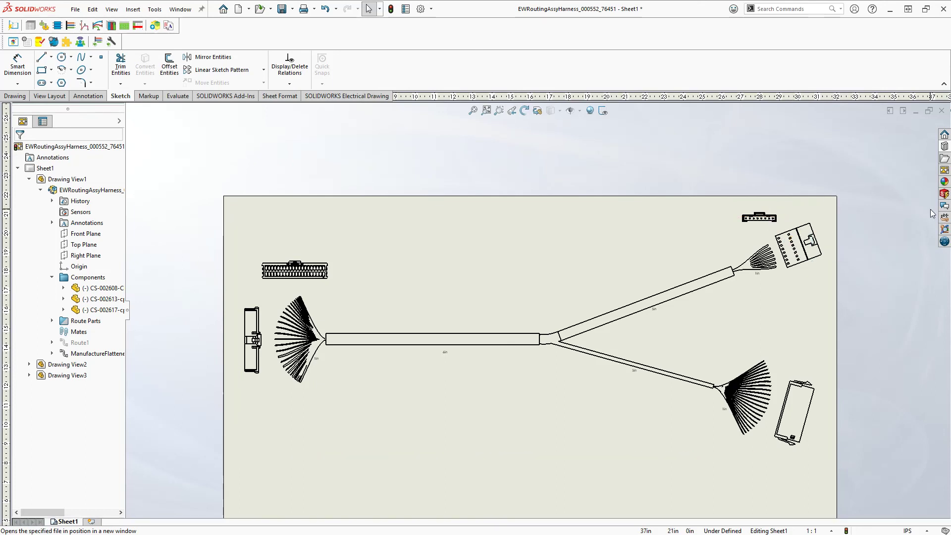
# Step: Open the list of source models available for placing new drawing views
pyautogui.click(944, 146)
pyautogui.click(944, 169)
pyautogui.click(826, 109)
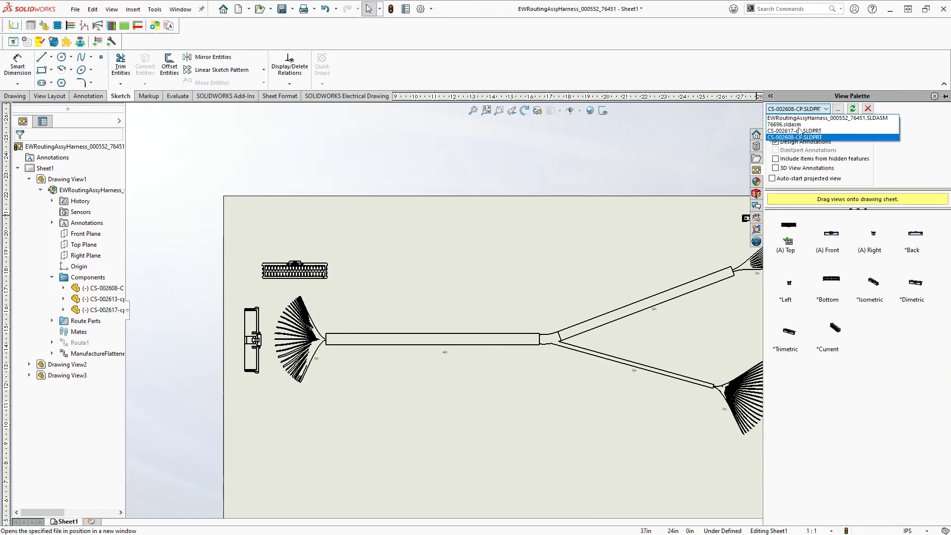